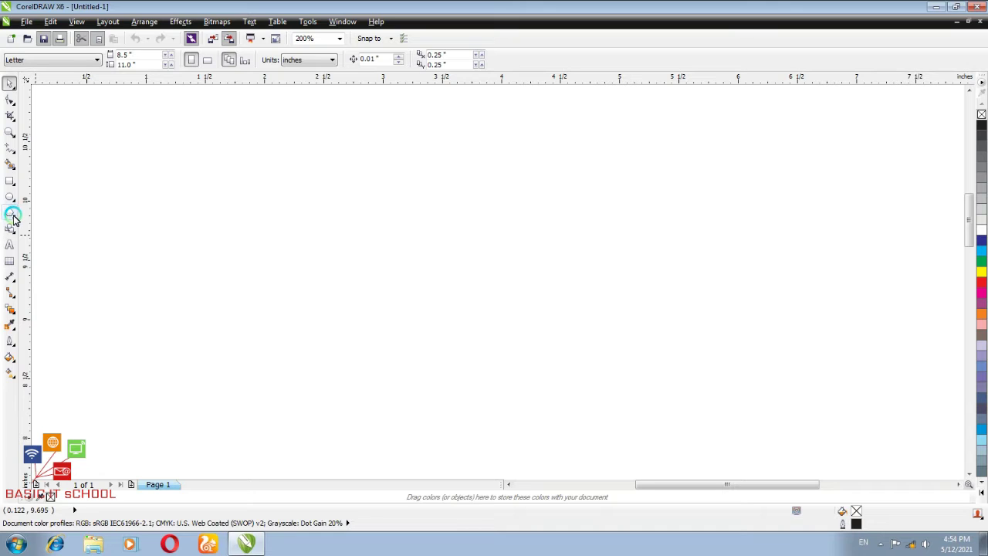
Step: Draw a five-sided polygon about 1.27 by 1.21 inches on the left part of the page
left_click(12, 214)
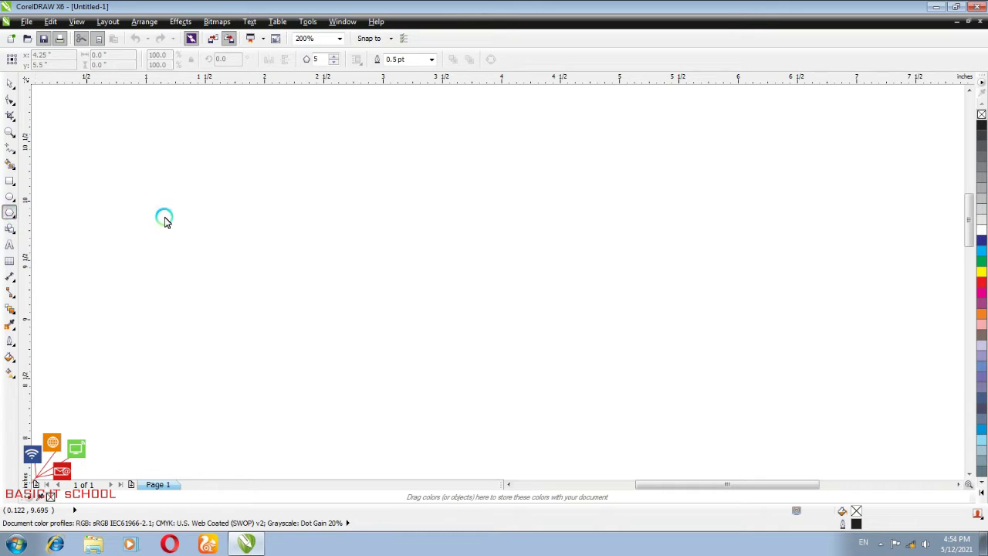
left_click_drag(126, 183, 239, 270)
left_click_drag(261, 307, 281, 334)
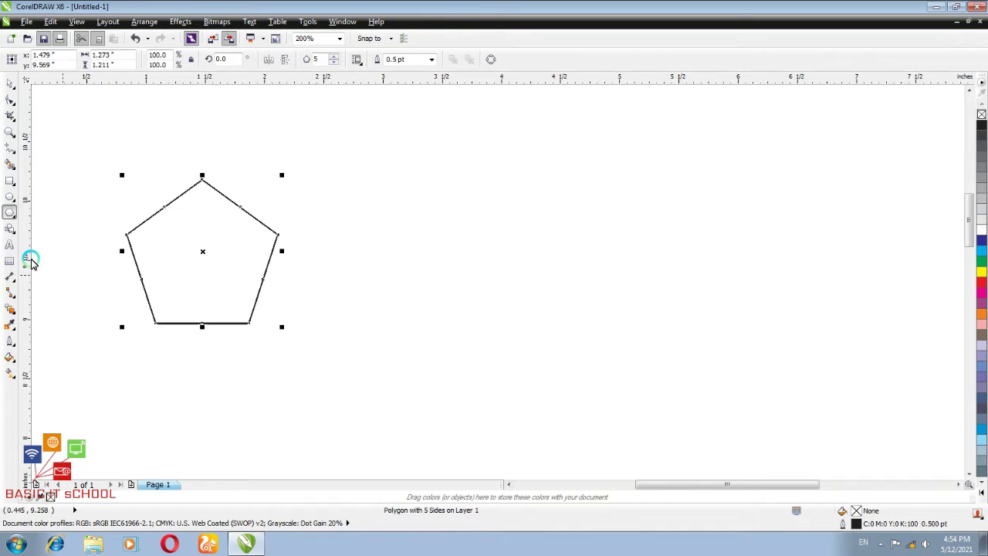
Step: Draw a five-pointed star about 1.45 by 1.38 inches to the right of the pentagon, and leave it deselected
left_click(15, 220)
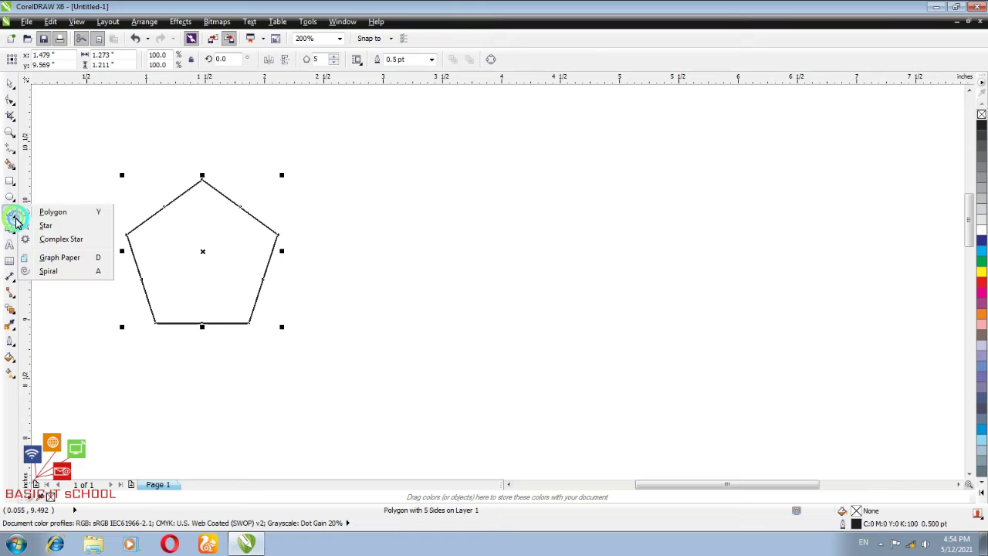
left_click(44, 224)
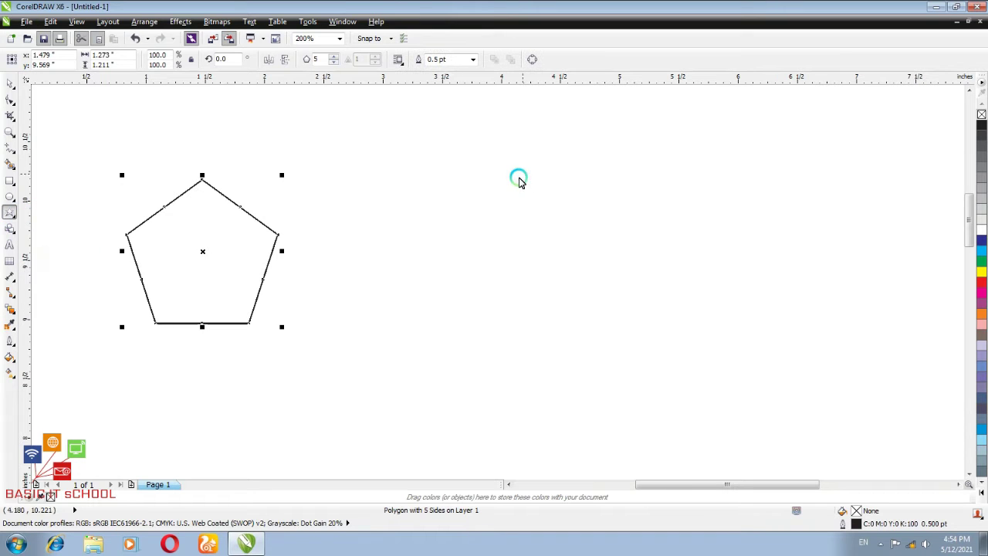
left_click_drag(520, 180, 699, 361)
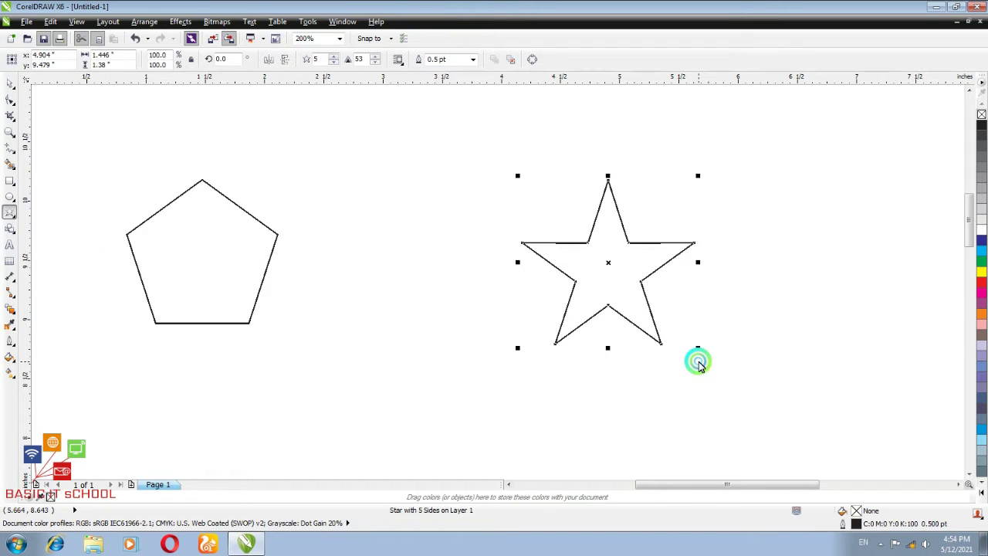
left_click(9, 85)
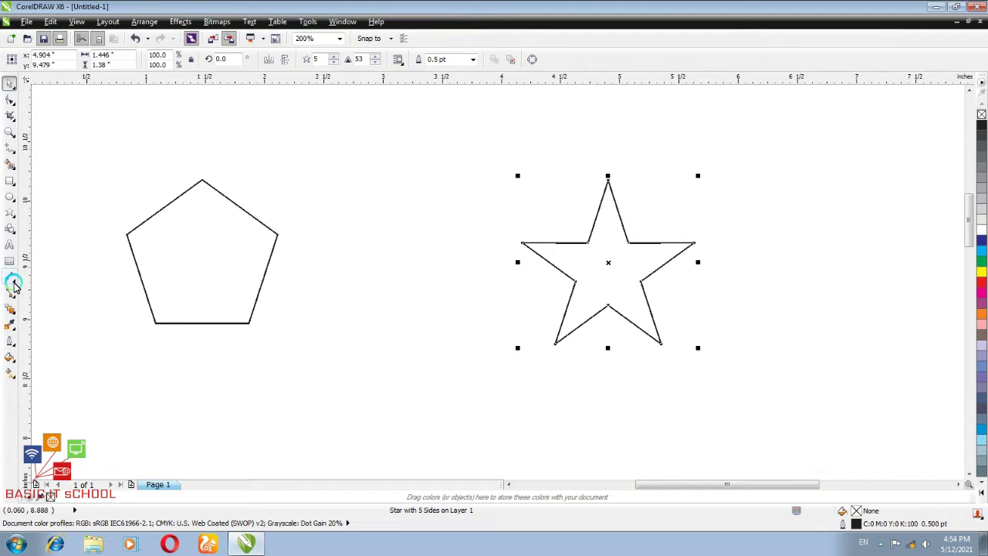
left_click(419, 422)
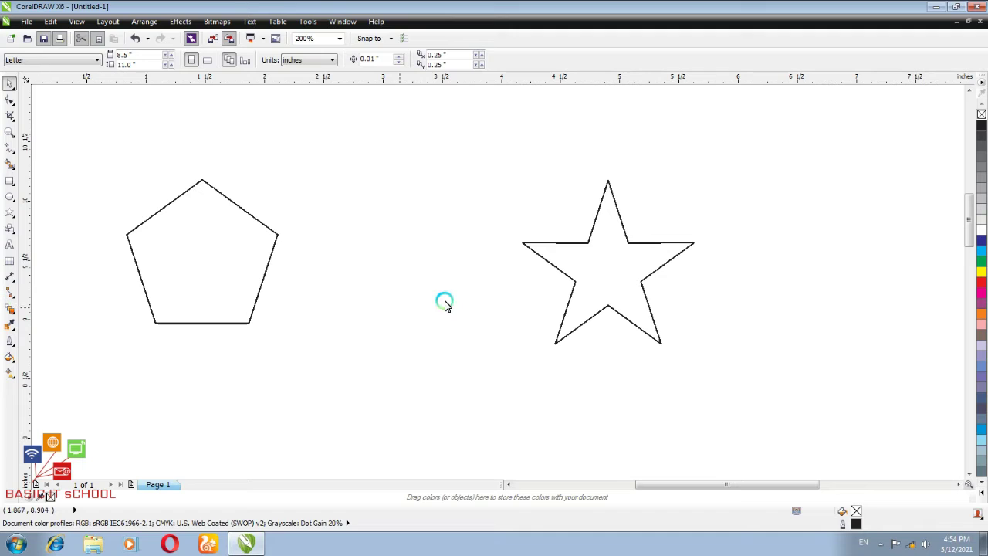
Step: Join the pentagon's top point to the star's top point with a straight-line connector
left_click(14, 298)
left_click(14, 298)
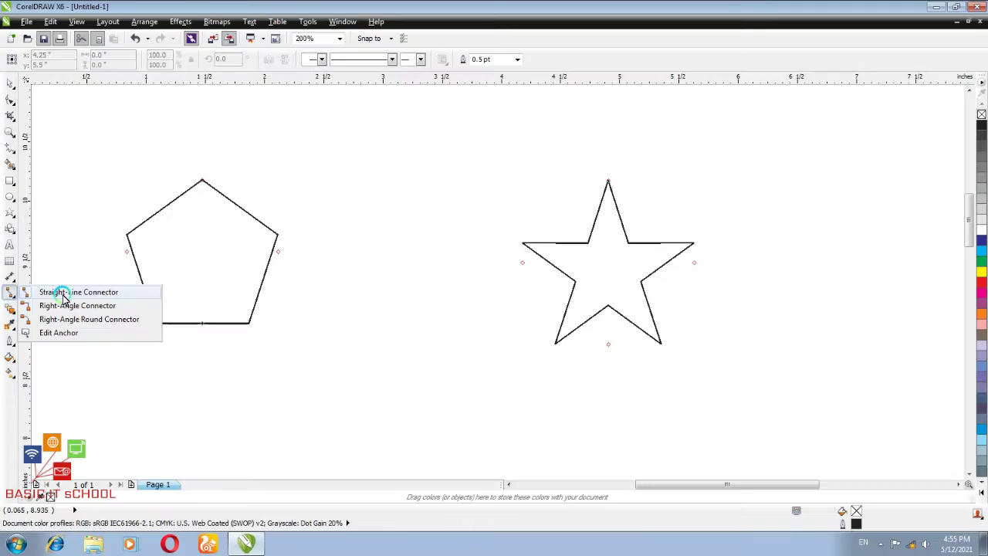
left_click(125, 289)
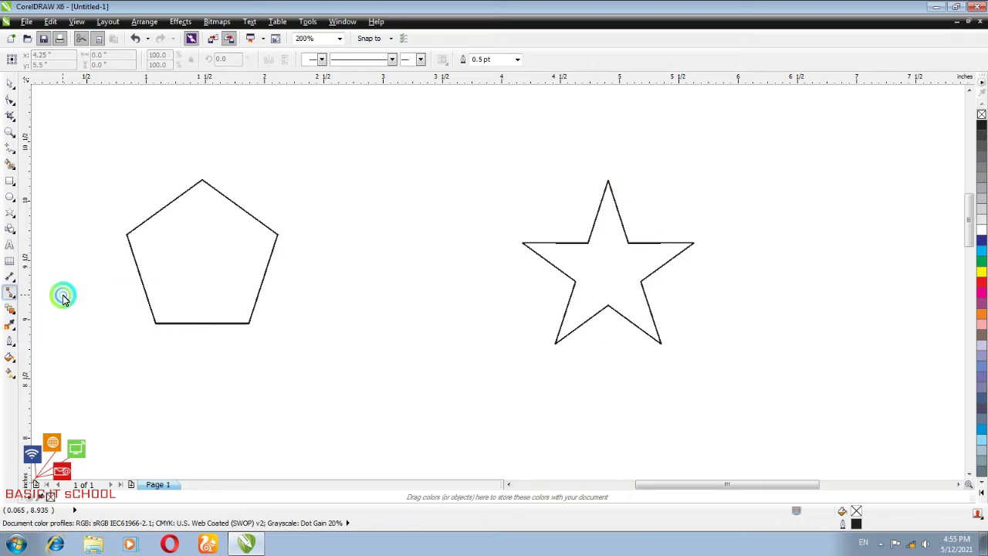
left_click(538, 261)
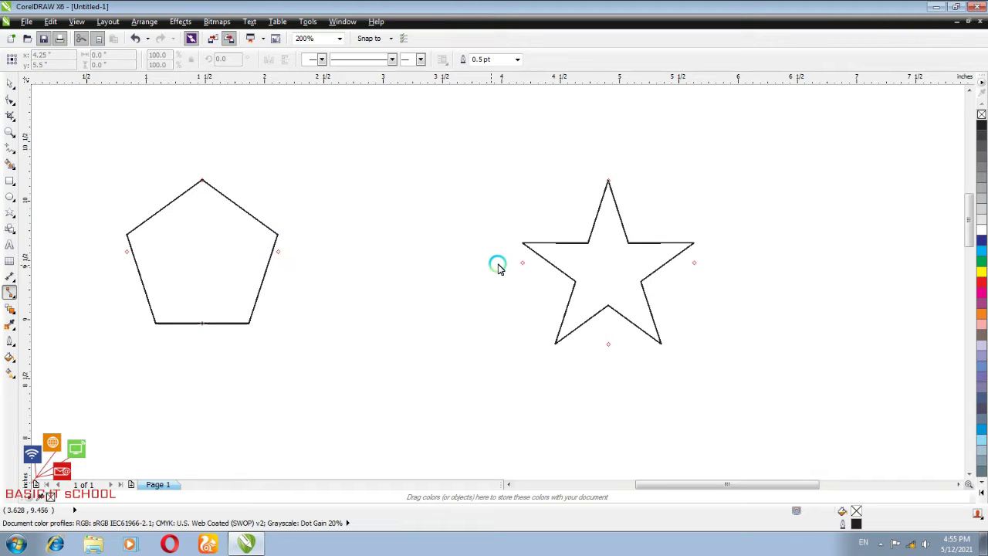
left_click(200, 182)
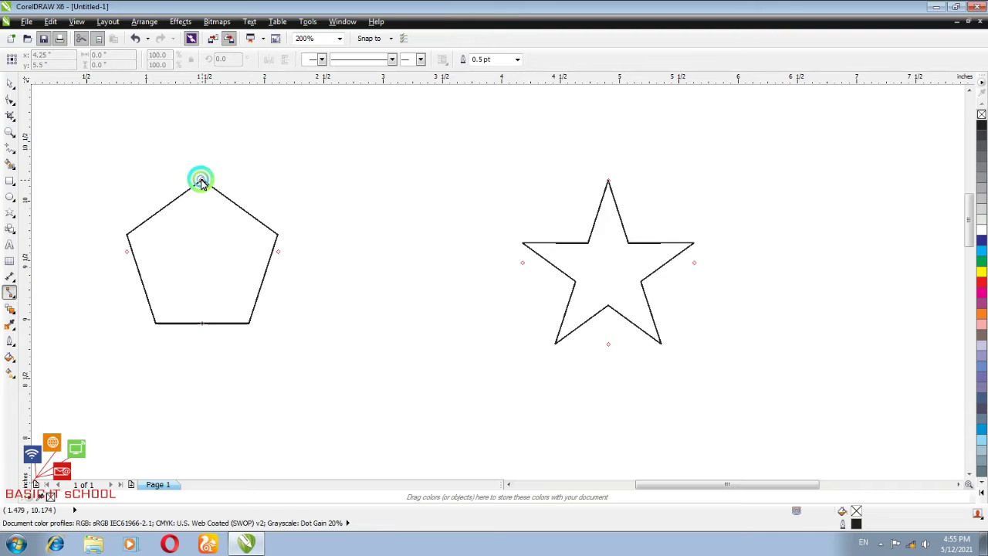
left_click_drag(200, 182, 608, 183)
Step: Add straight-line connectors between the bottom anchors of both shapes and from the pentagon's right anchor to the star's left anchor
left_click(602, 307)
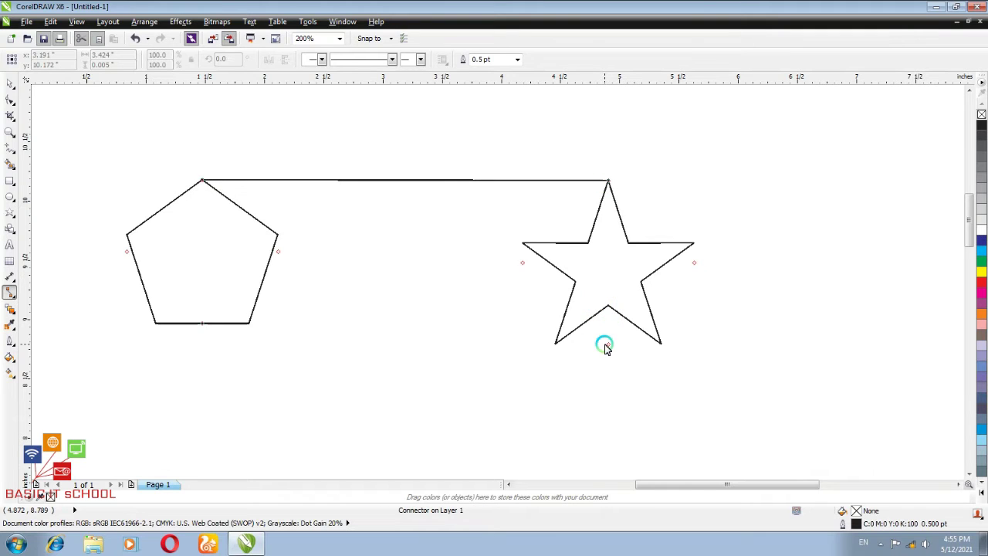
left_click(203, 324)
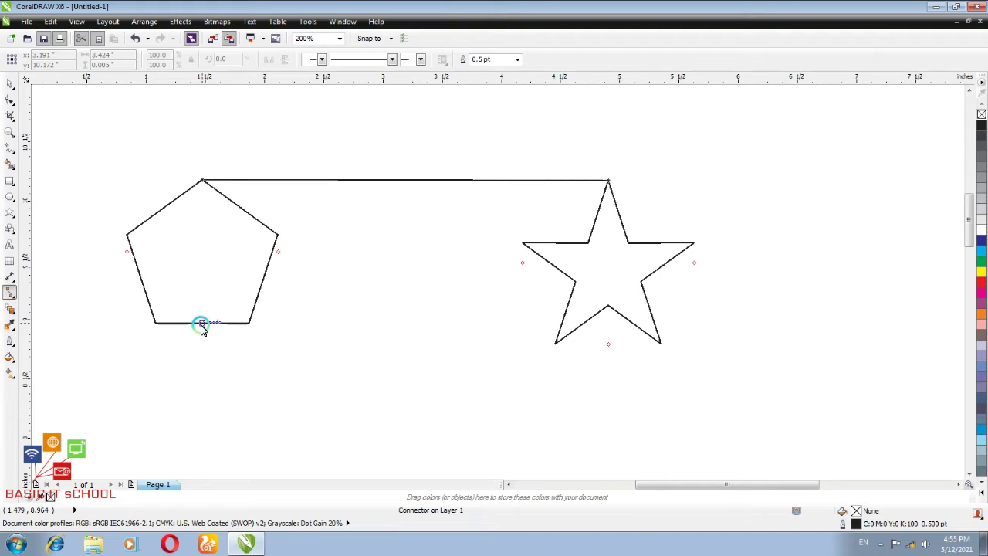
left_click(201, 327)
left_click_drag(201, 327, 609, 346)
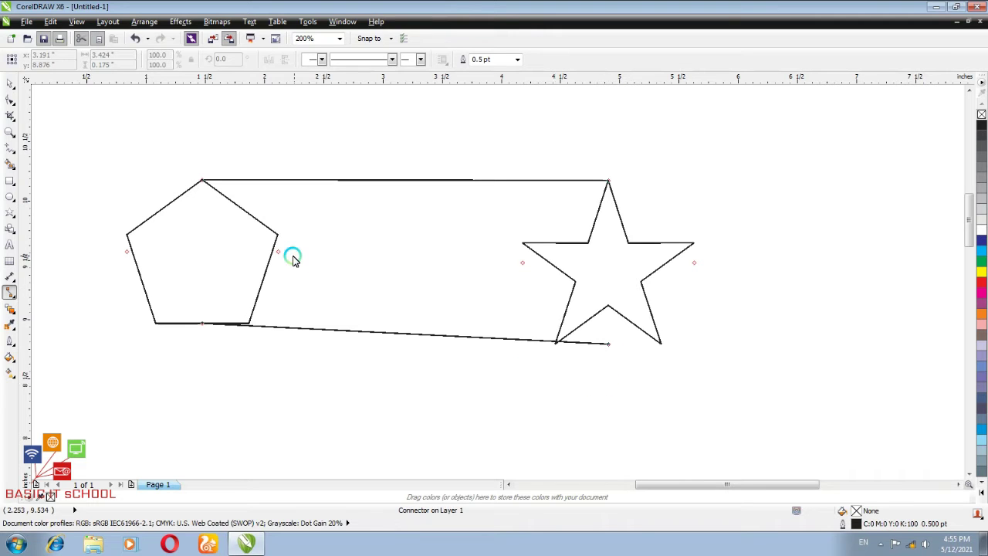
left_click_drag(277, 256, 523, 267)
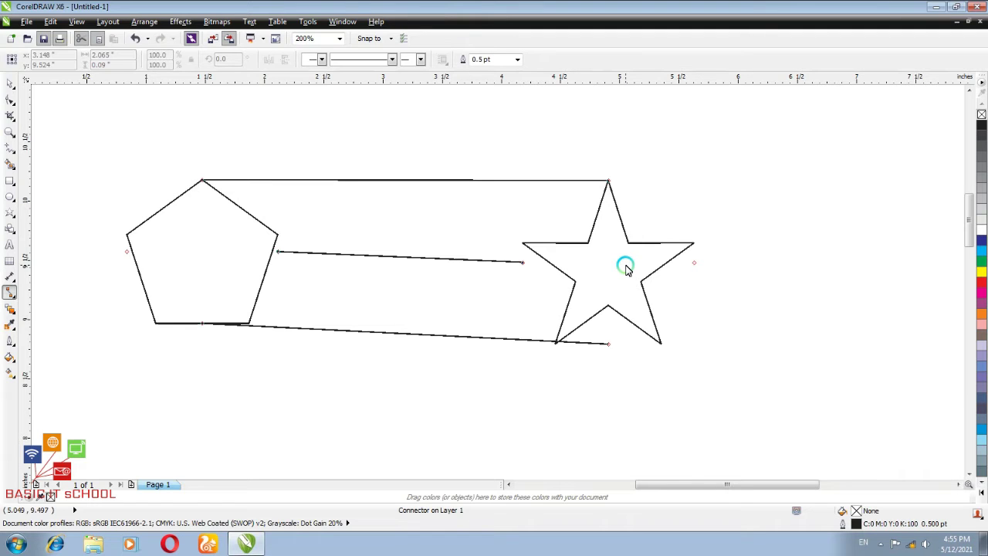
Step: Move the star around to test its attached connectors, leaving it centred at about X 5.13, Y 9.36 inches
left_click(10, 82)
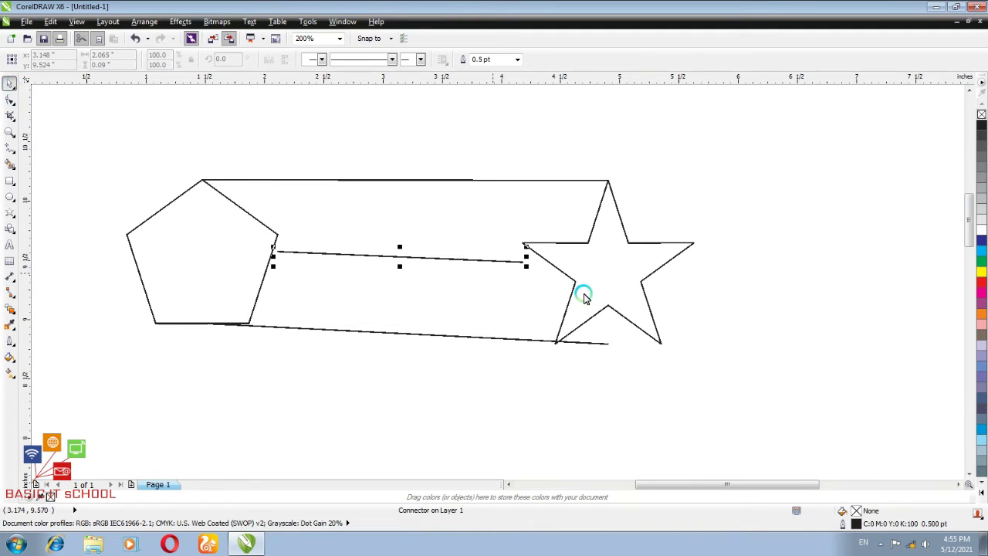
left_click(612, 269)
mouse_move(612, 269)
left_mouse_down()
mouse_move(618, 381)
mouse_move(613, 252)
left_mouse_up()
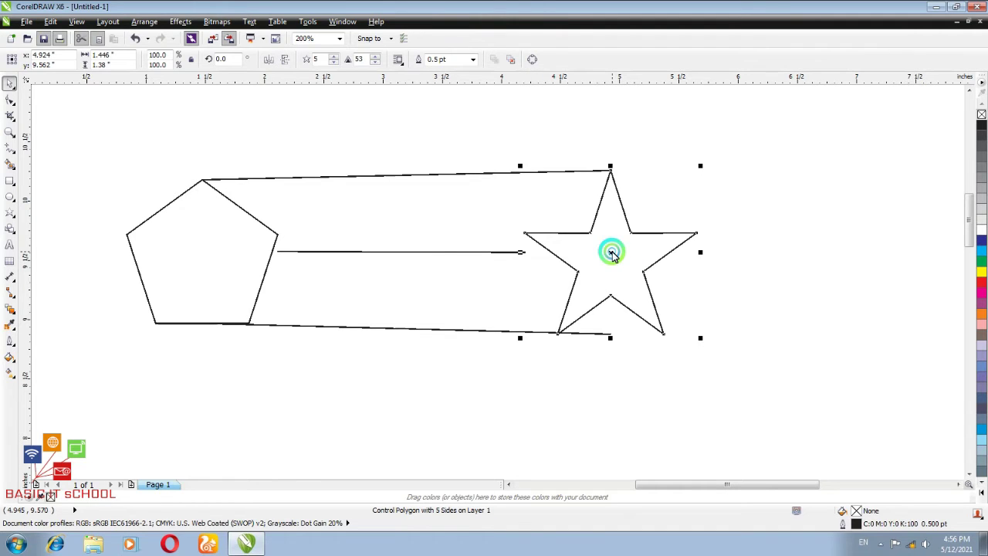
left_click_drag(611, 253, 795, 326)
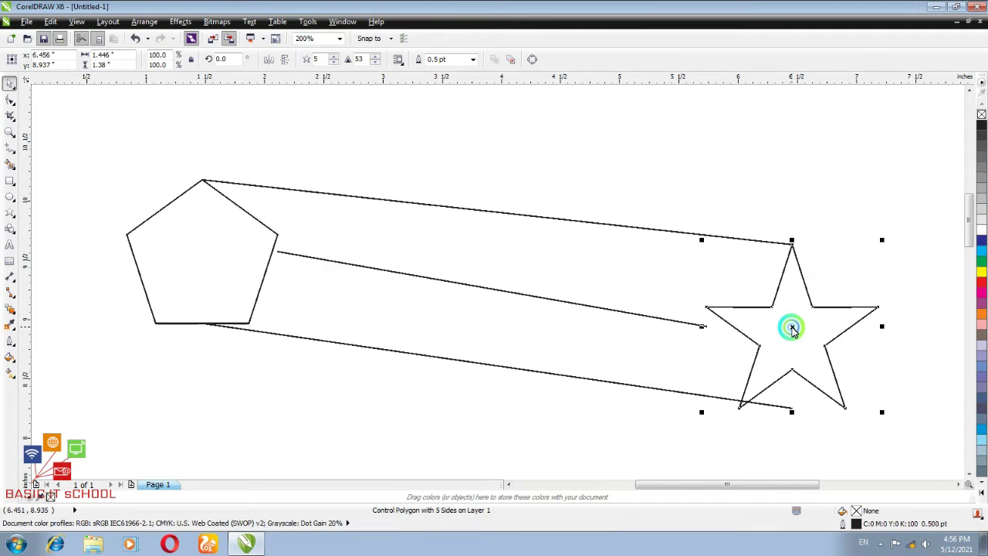
left_click(800, 340)
left_click_drag(798, 329, 636, 281)
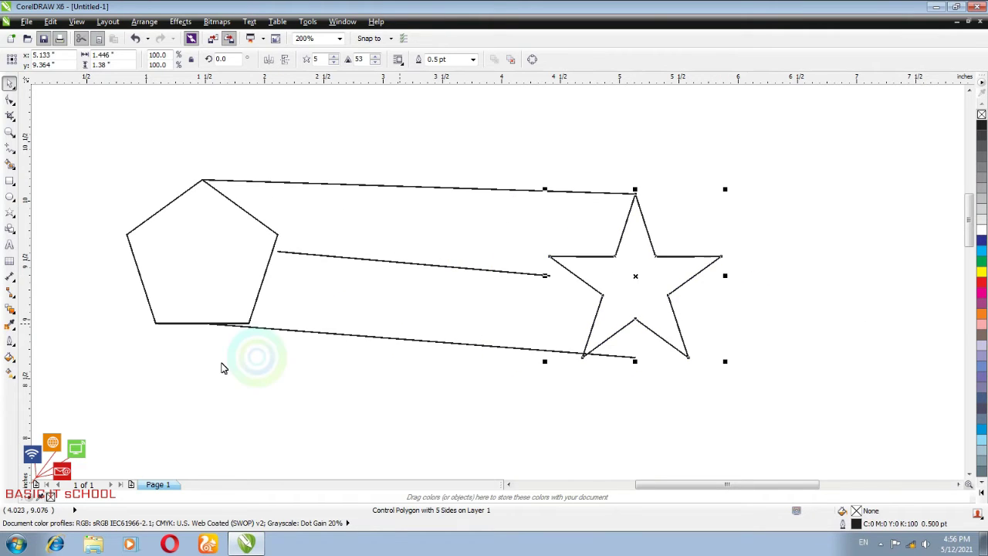
Step: With the straight-line connector tool active, fill the selected star with green (C:100 M:0 Y:100 K:0)
left_click(10, 297)
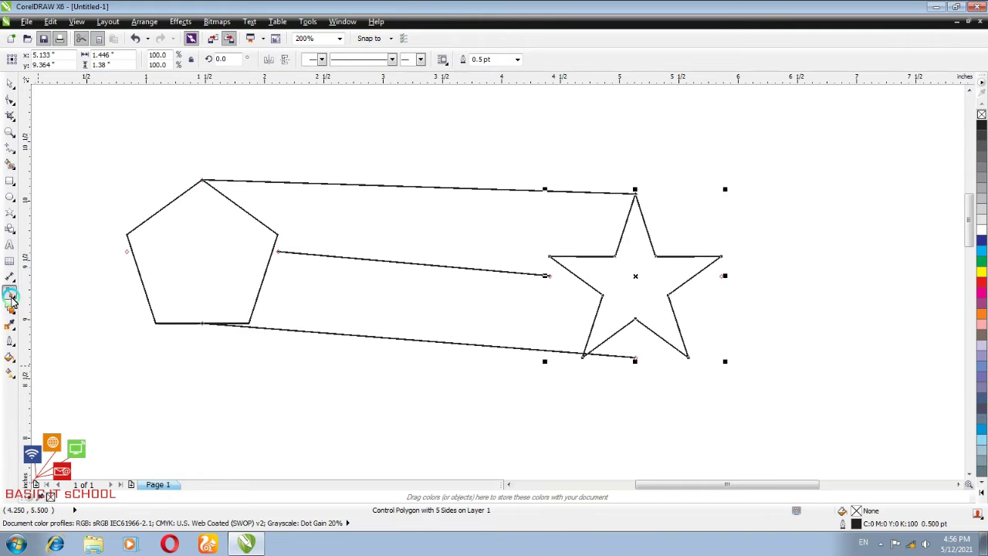
left_click(47, 66)
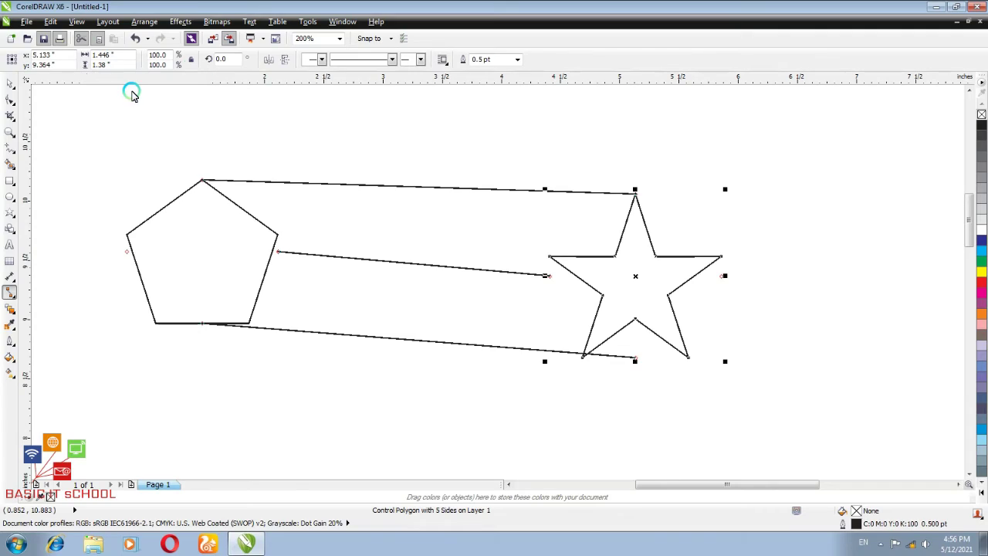
left_click(193, 63)
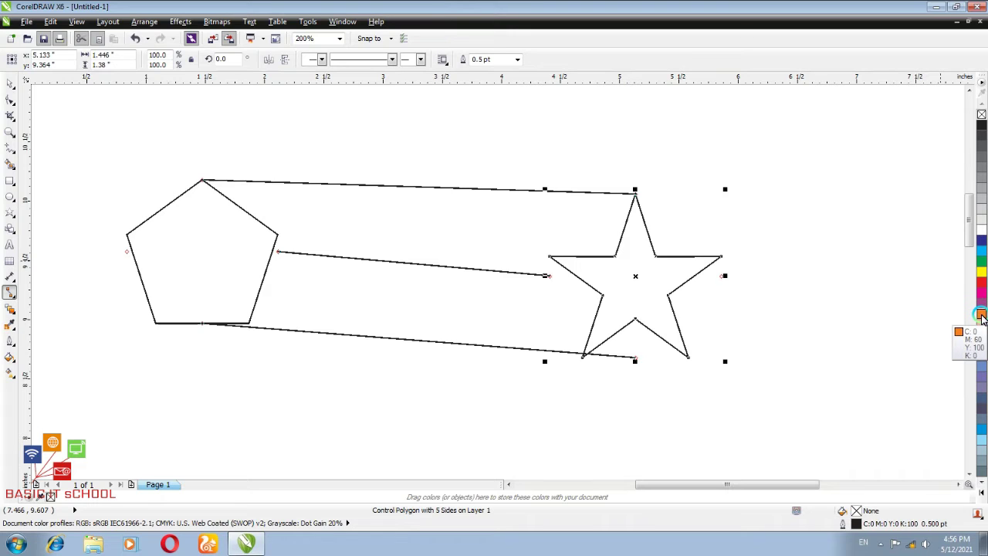
left_click(980, 264)
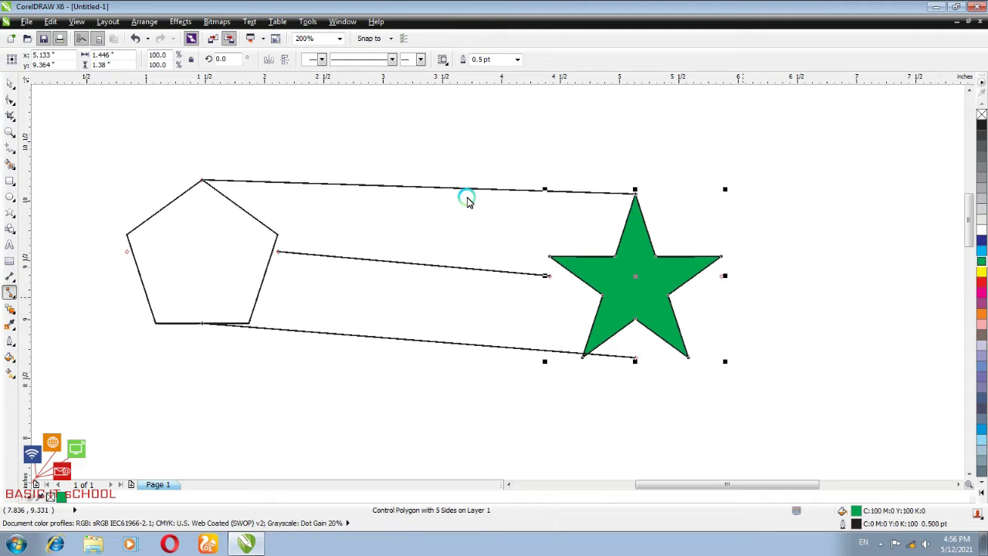
Step: Try horizontal mirroring on the green star and flip it back to its original orientation
left_click(270, 59)
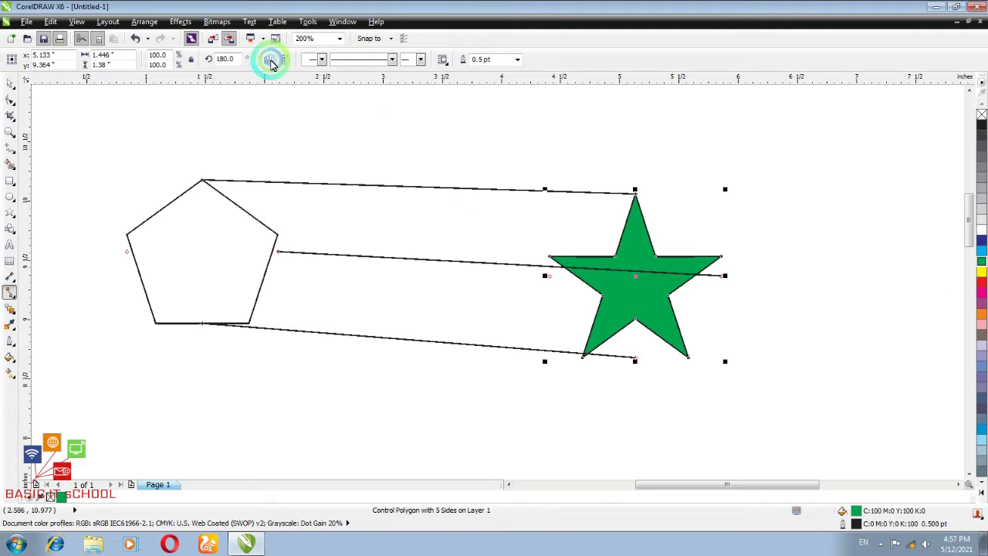
left_click(269, 60)
left_click(270, 60)
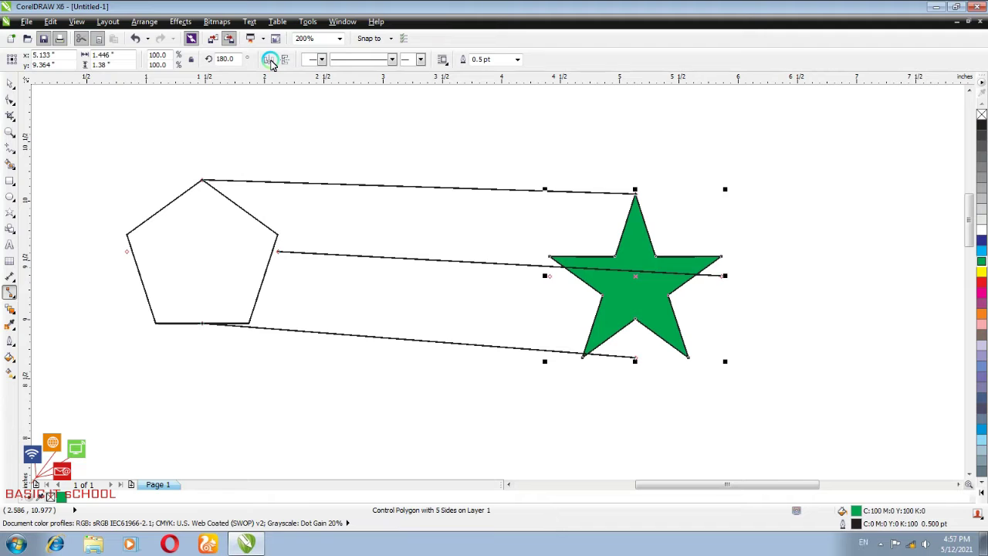
left_click(270, 59)
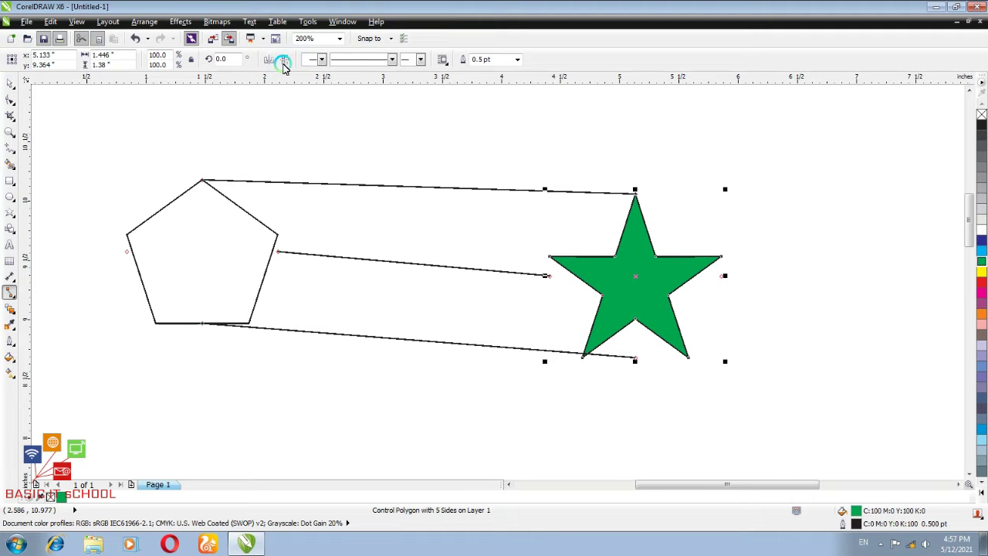
Step: Try vertical mirroring on the green star several times, returning it to its upright orientation
left_click(285, 59)
left_click(285, 61)
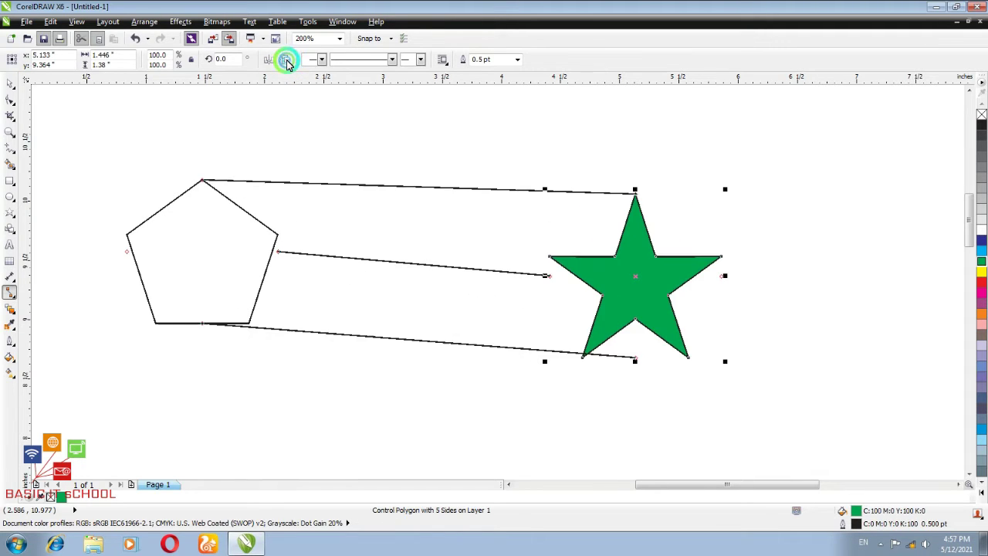
left_click(285, 60)
left_click(286, 60)
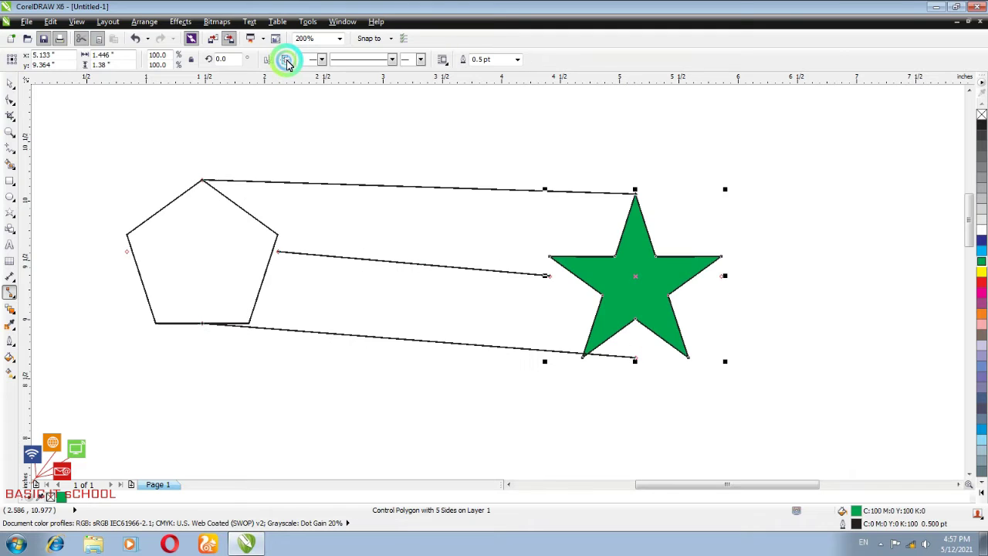
left_click(286, 60)
left_click(285, 60)
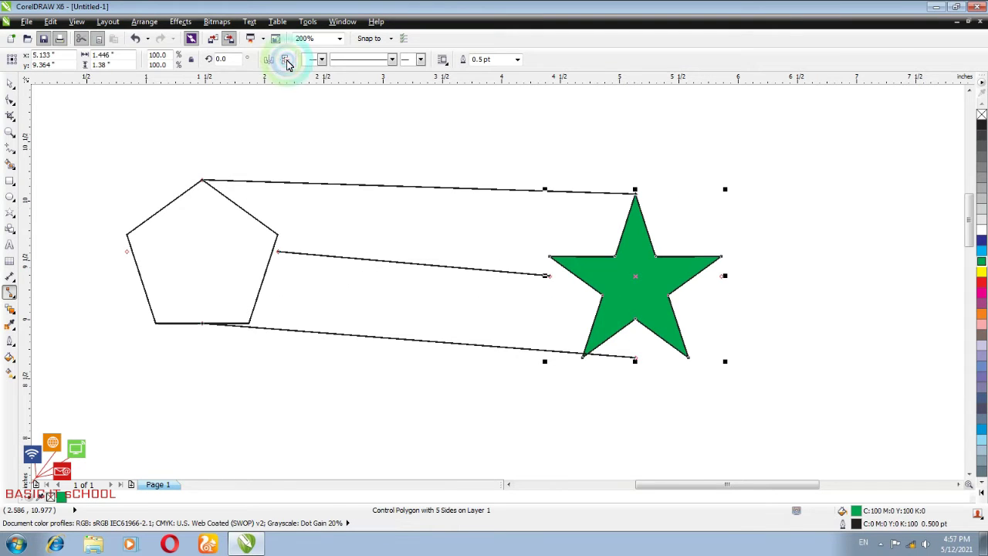
Step: Examine the start arrowhead, line style, end arrowhead and text wrap options available for the selected star
left_click(322, 61)
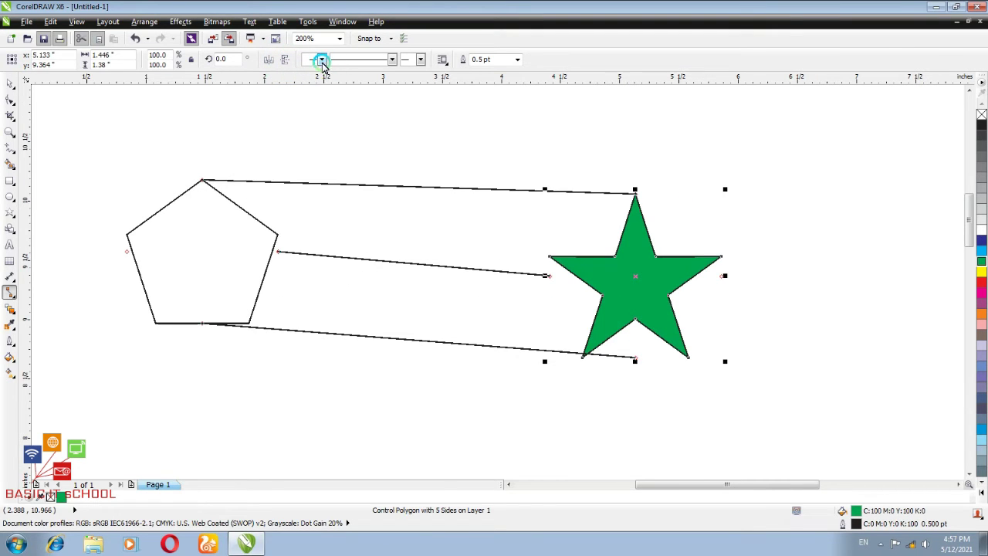
left_click(322, 60)
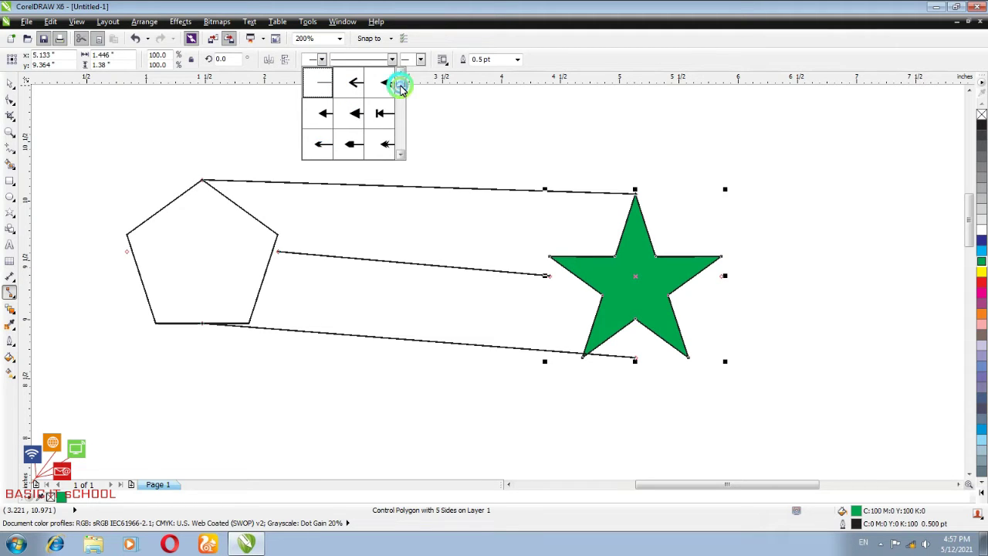
left_click_drag(397, 82, 402, 101)
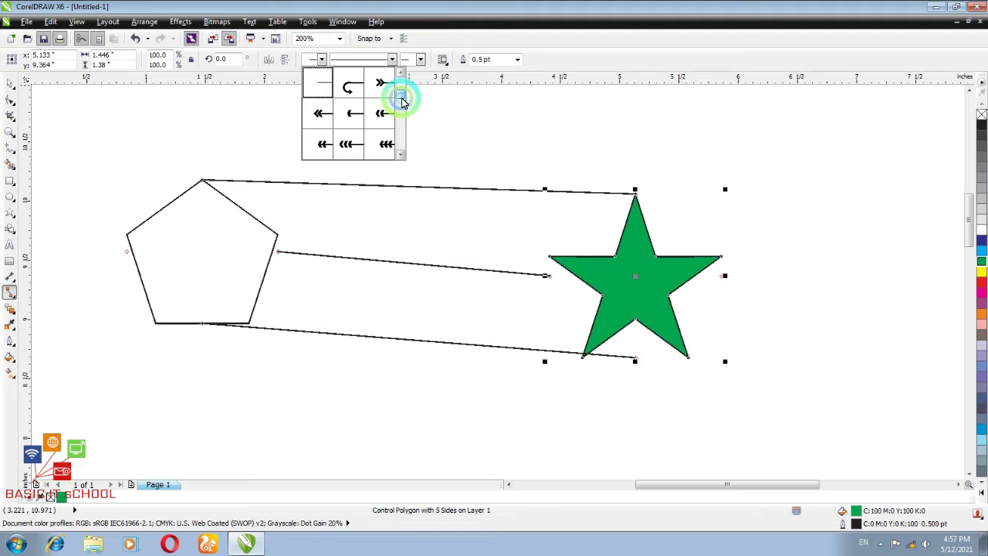
left_click(403, 93)
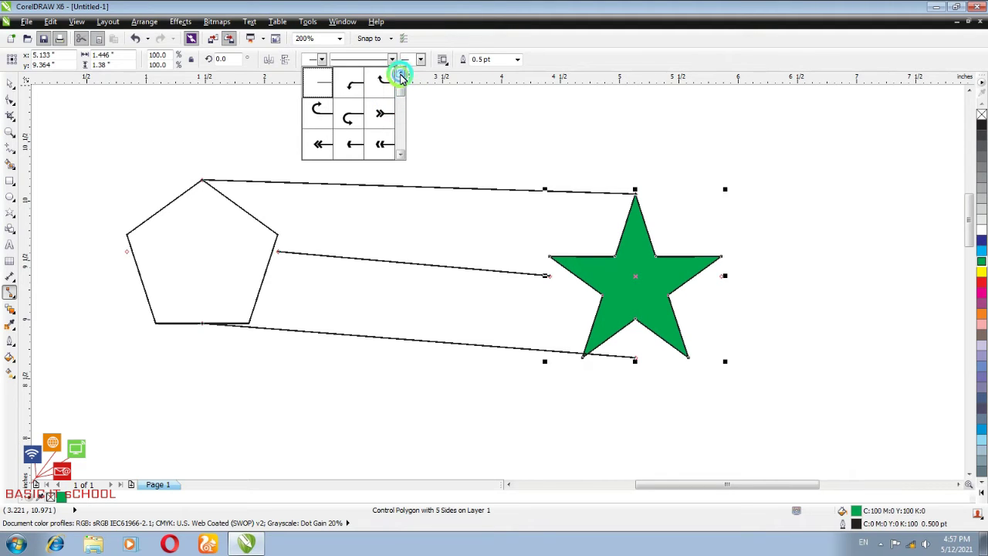
left_click(391, 60)
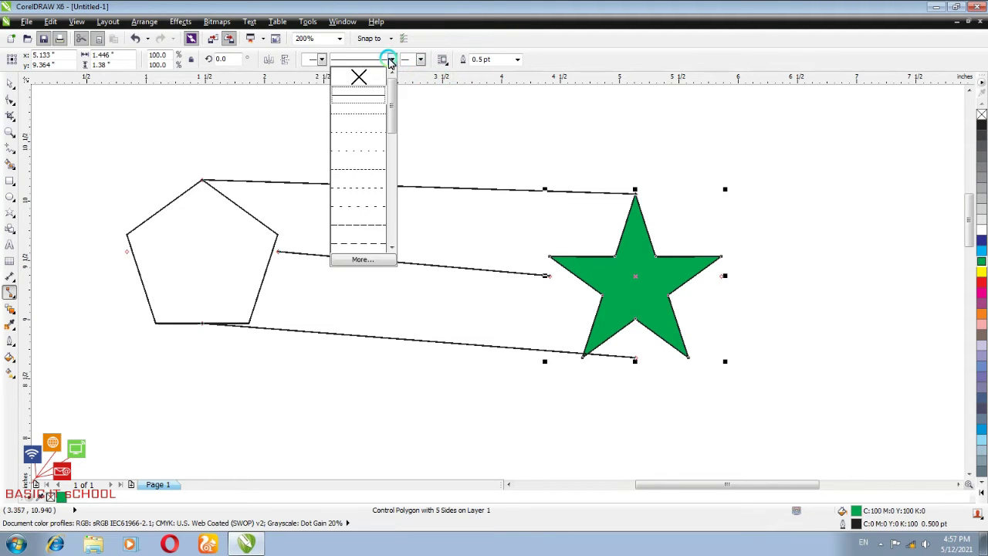
left_click(390, 60)
left_click(415, 60)
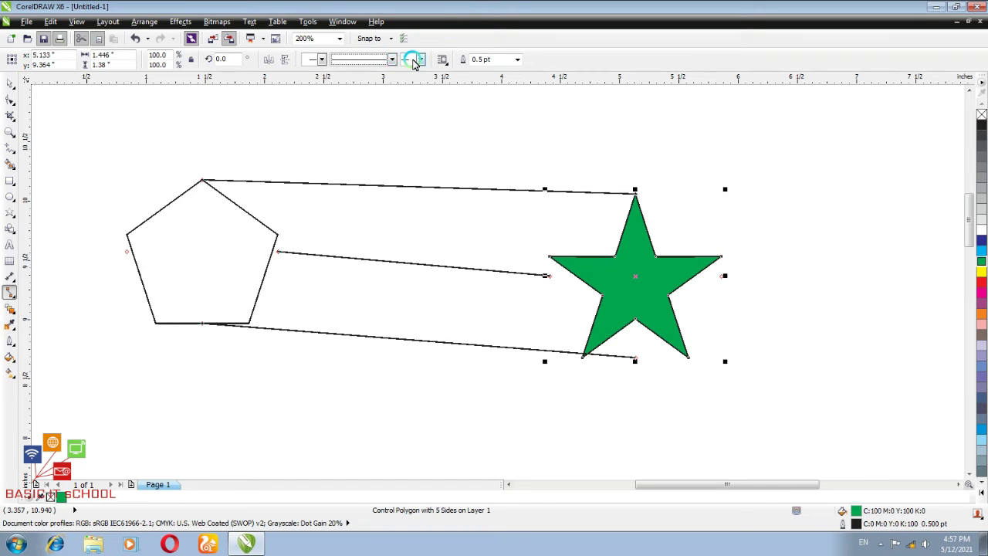
left_click(420, 60)
left_click(443, 60)
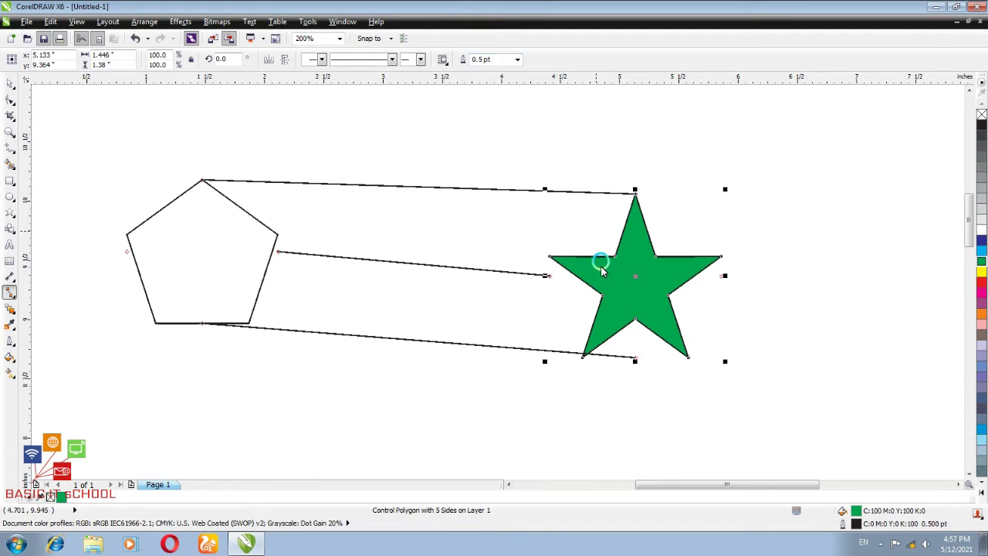
Step: Try a 2.0 pt outline width on the green star and return it to 0.5 pt
left_click(517, 59)
left_click(492, 125)
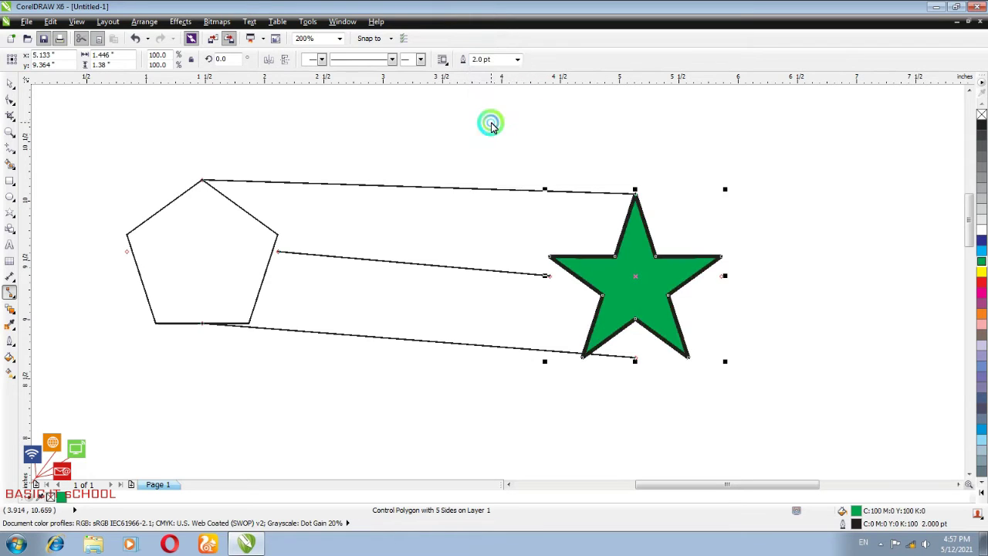
left_click(517, 59)
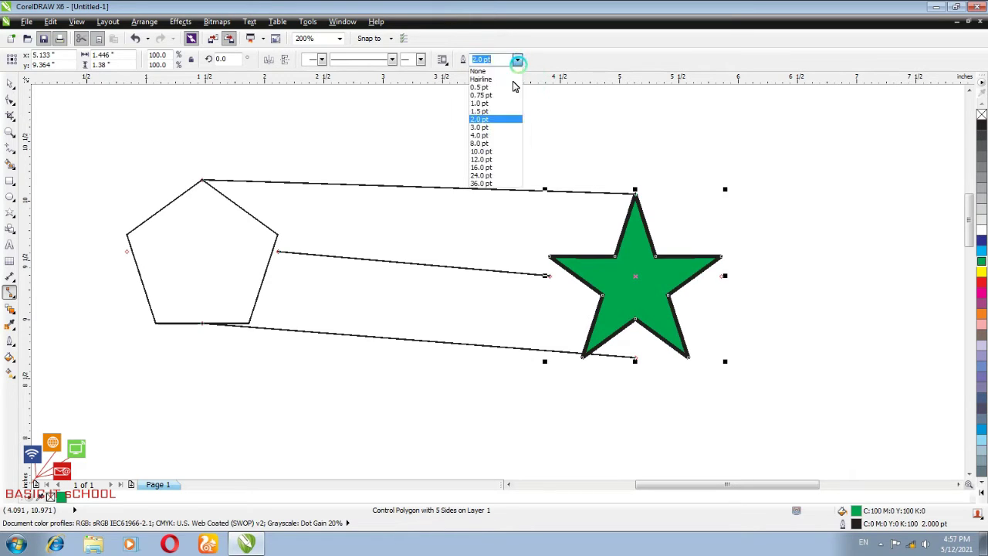
left_click(502, 88)
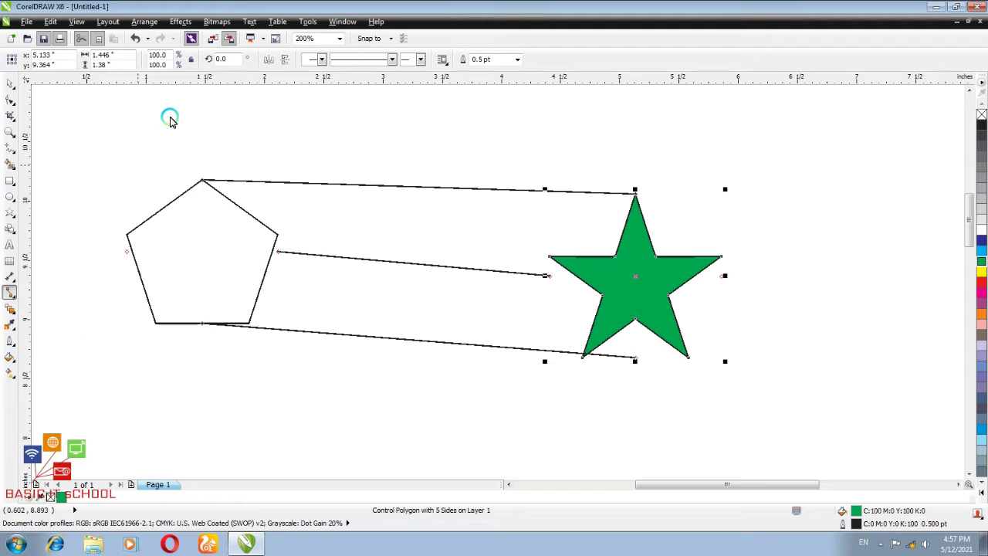
Step: Roll back the undo history through all the straight-line connectors, leaving only the unfilled pentagon and star
left_click(146, 40)
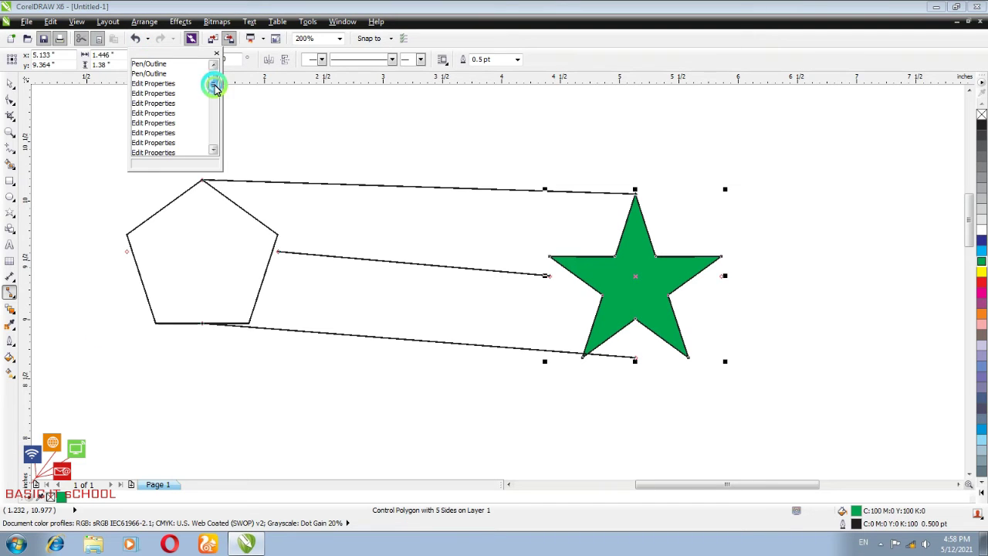
left_click_drag(216, 87, 213, 120)
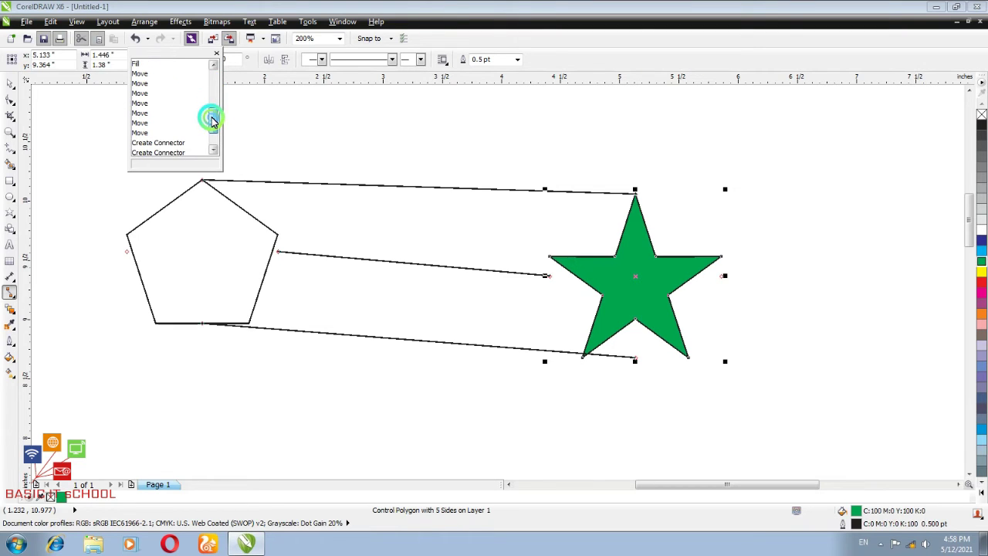
left_click(176, 143)
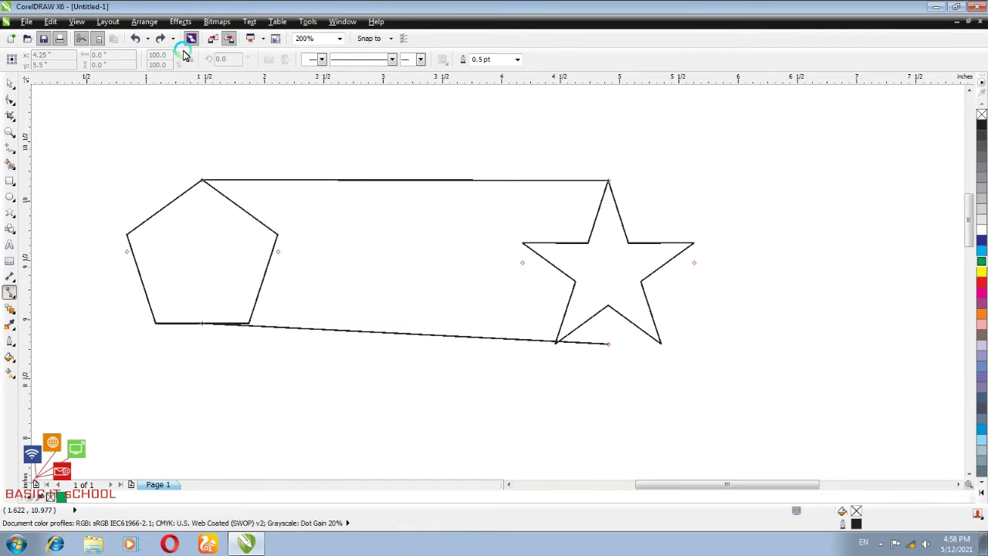
left_click(148, 40)
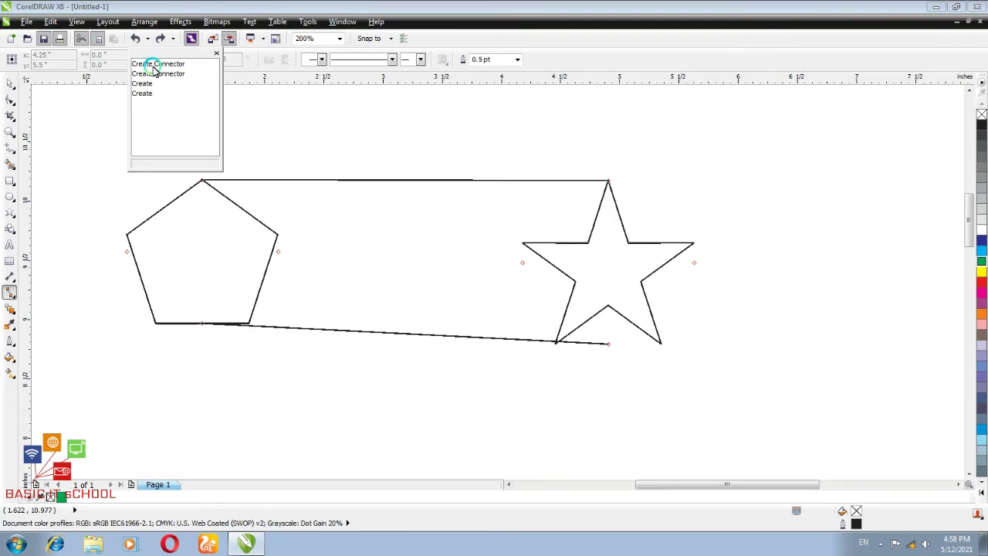
left_click(154, 74)
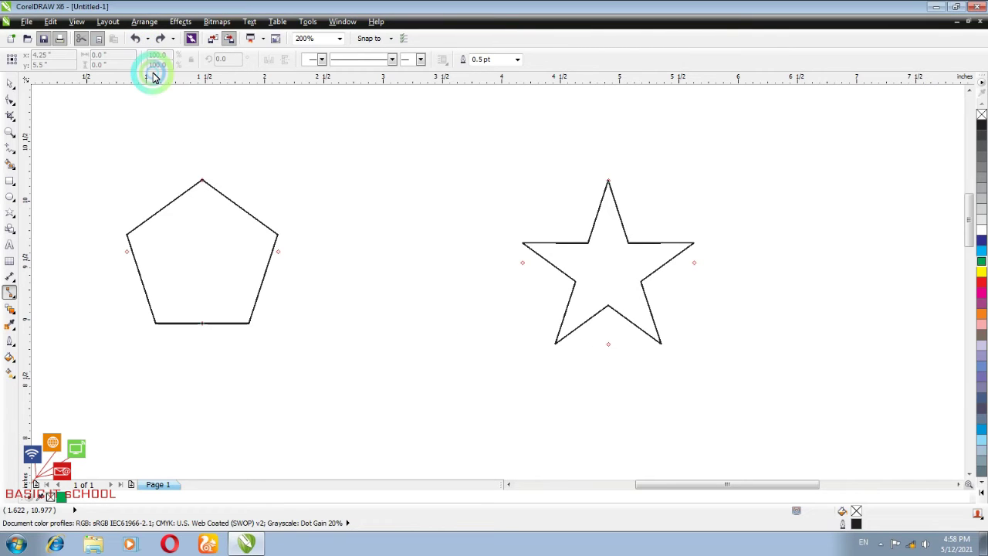
Step: Draw two right-angle connectors, from the pentagon's top to the star's right side and from its bottom to the star's left side
left_click(13, 298)
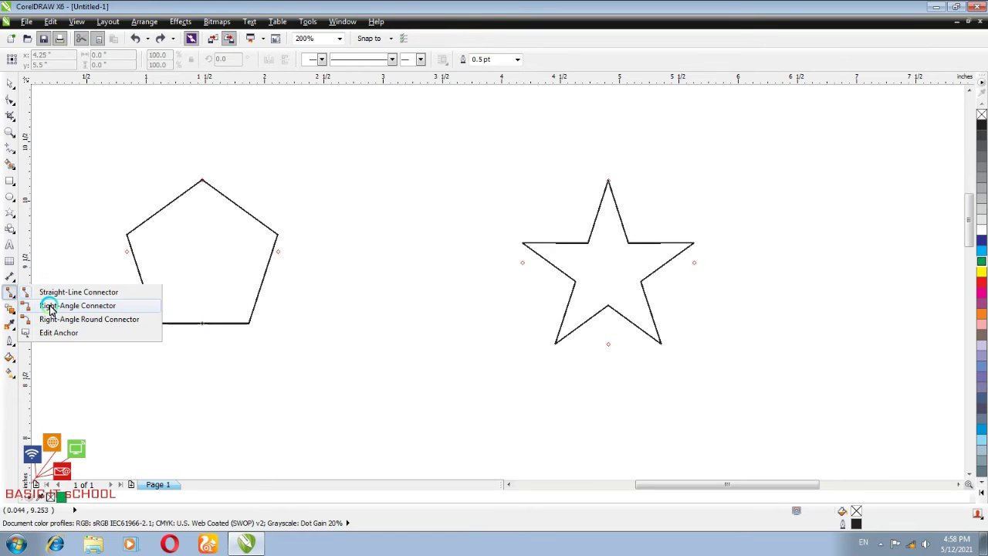
left_click(49, 307)
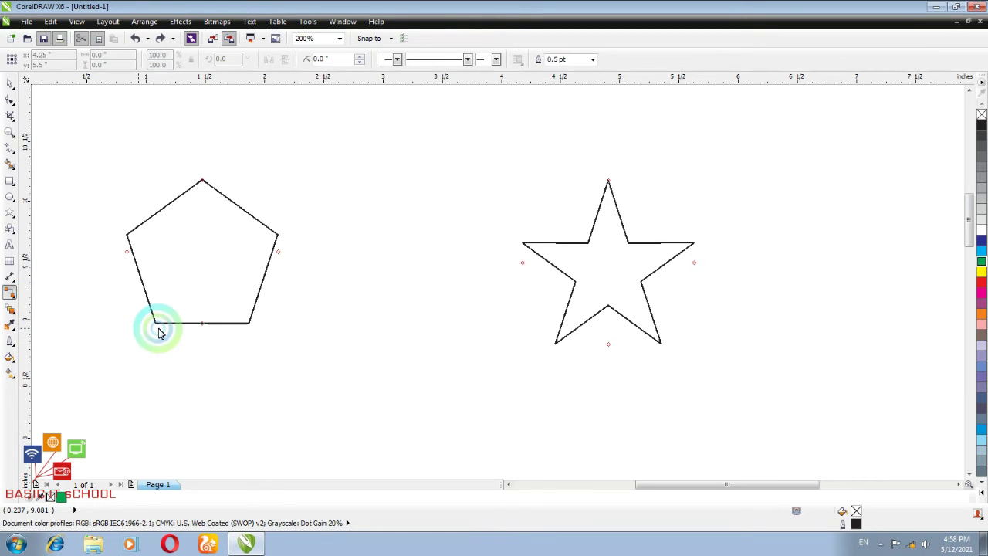
left_click_drag(213, 334, 215, 334)
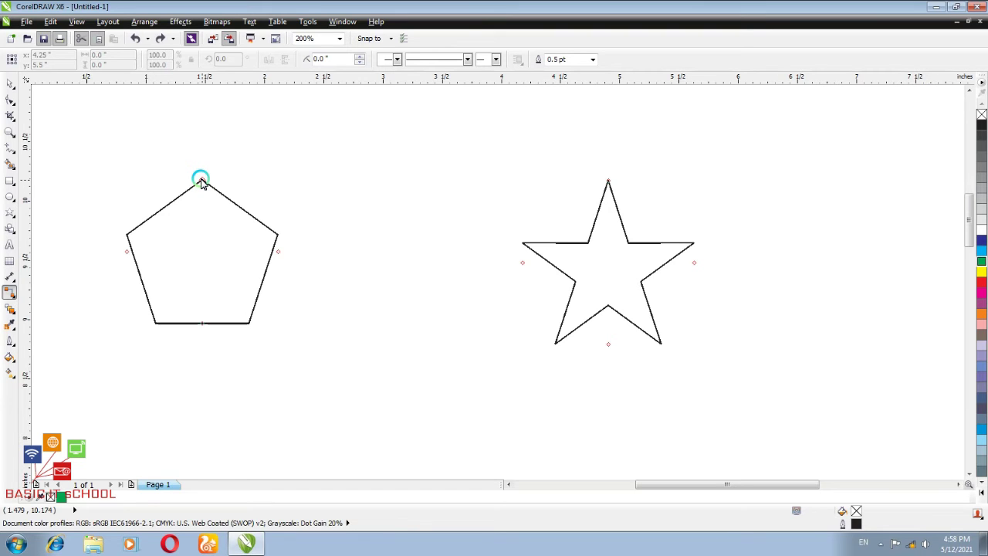
mouse_move(201, 182)
left_mouse_down()
mouse_move(215, 160)
mouse_move(348, 168)
mouse_move(371, 174)
mouse_move(447, 266)
mouse_move(522, 264)
mouse_move(520, 349)
mouse_move(527, 386)
mouse_move(543, 391)
mouse_move(603, 365)
mouse_move(695, 254)
mouse_move(707, 257)
mouse_move(695, 262)
left_mouse_up()
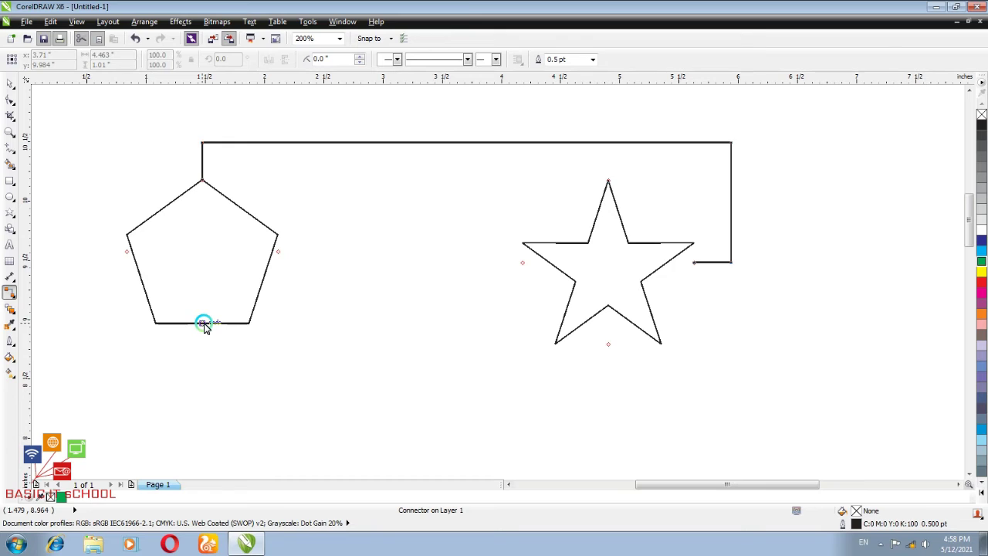
left_click_drag(201, 324, 521, 263)
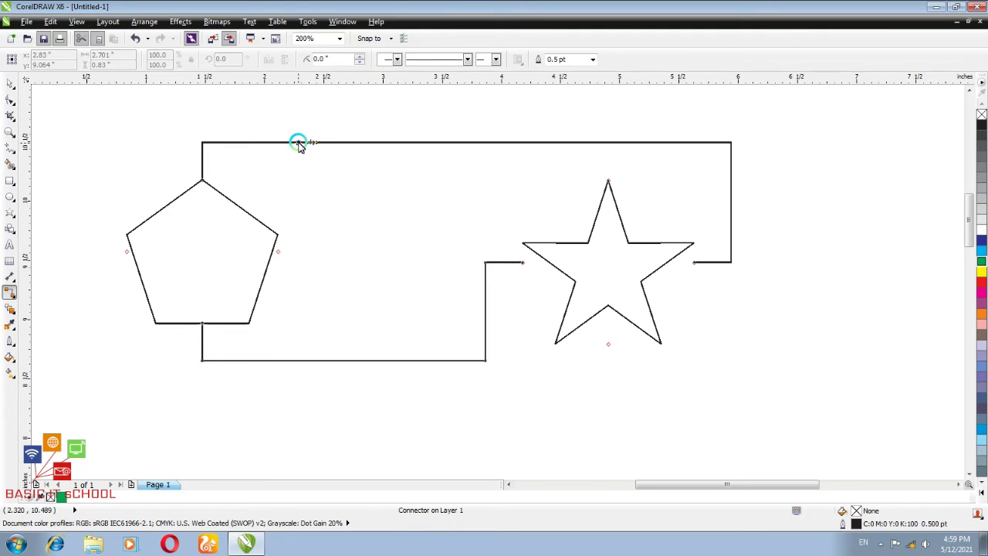
Step: Try rounding the lower right-angle connector's corners up to 0.4 inches, and bring the rounding back to 0.0
left_click(360, 56)
left_click(359, 57)
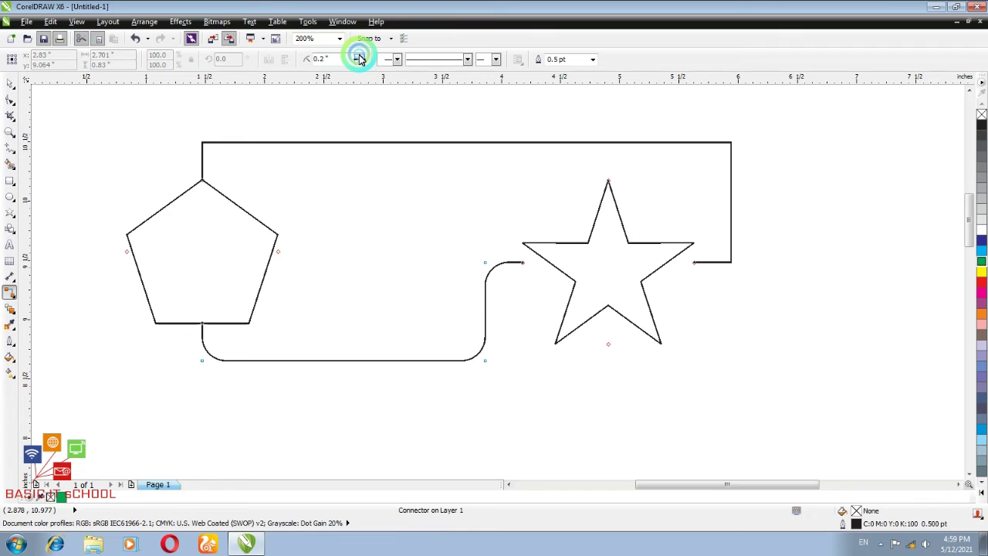
left_click(360, 57)
left_click(360, 57)
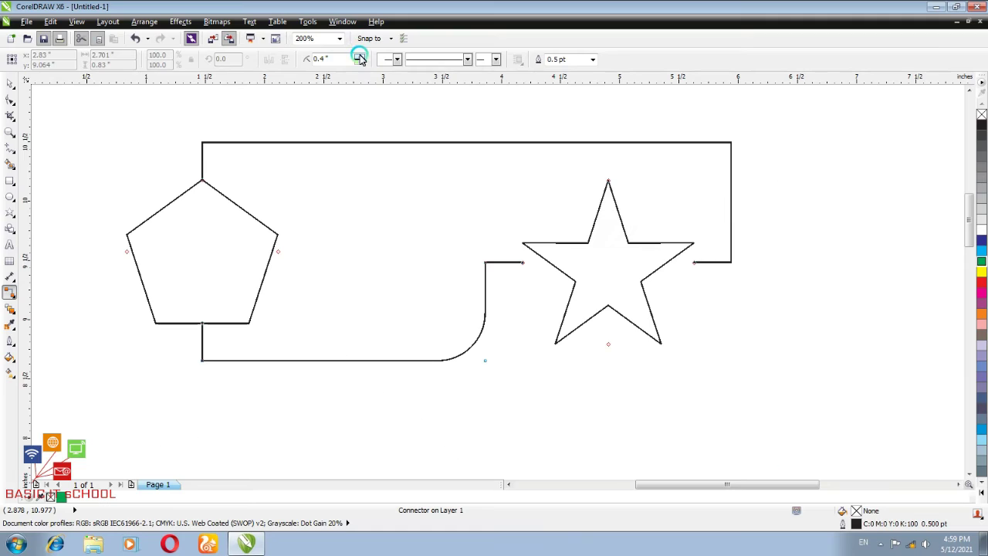
left_click(359, 63)
left_click(359, 63)
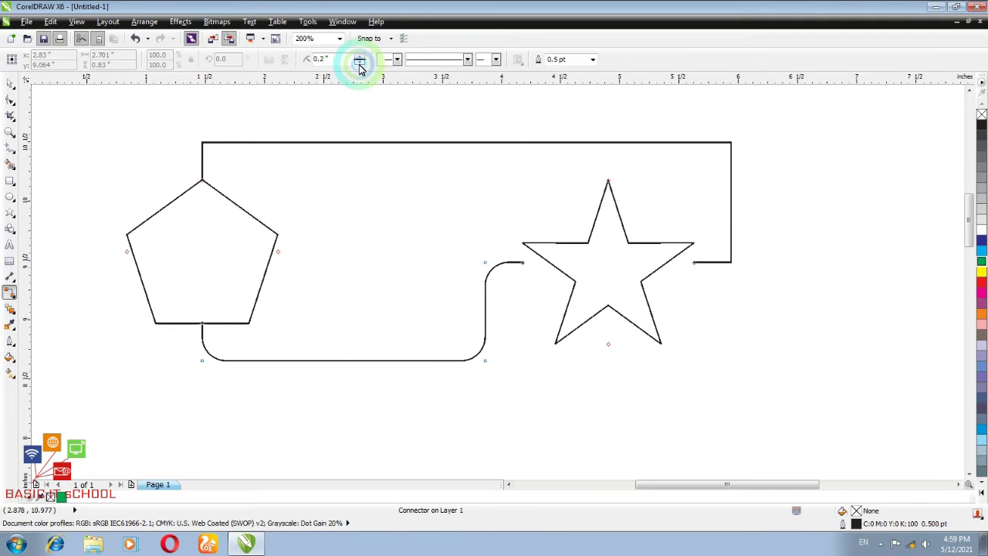
left_click(359, 63)
left_click(359, 63)
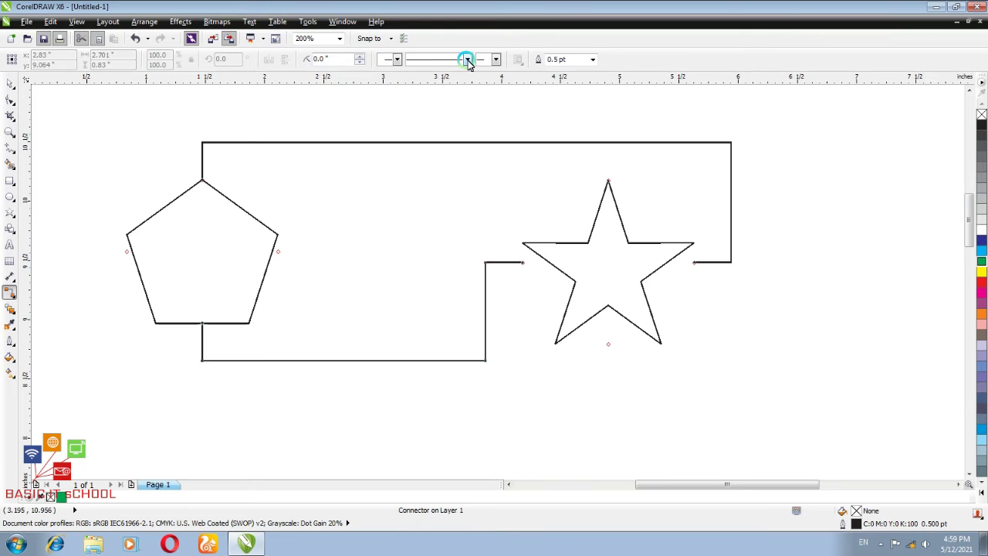
left_click(338, 143)
Step: Undo the corner rounding changes and both right-angle connectors between the pentagon and the star
key("ctrl+z")
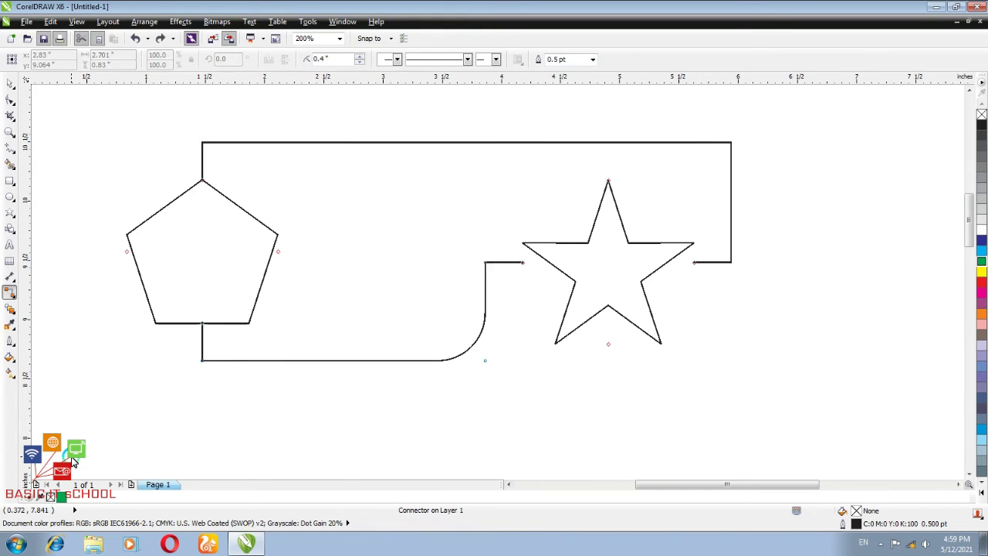
key("ctrl+z")
key("ctrl+z")
key("ctrl+z")
key("ctrl+z")
key("ctrl+z")
key("ctrl+z")
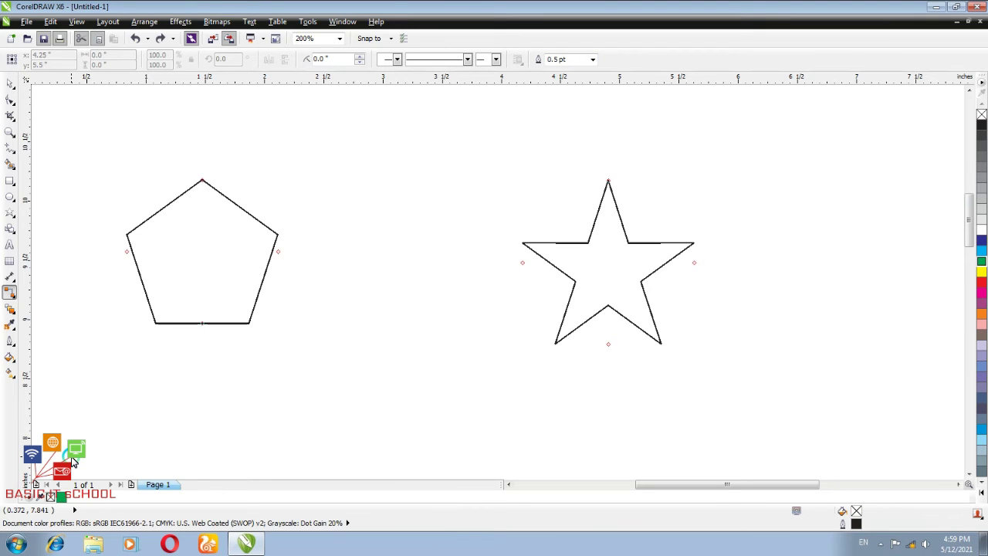
Step: Draw two right-angle round connectors with 0.236-inch corners, from the pentagon's top to the star's right side and from its bottom to the left side
left_click(14, 299)
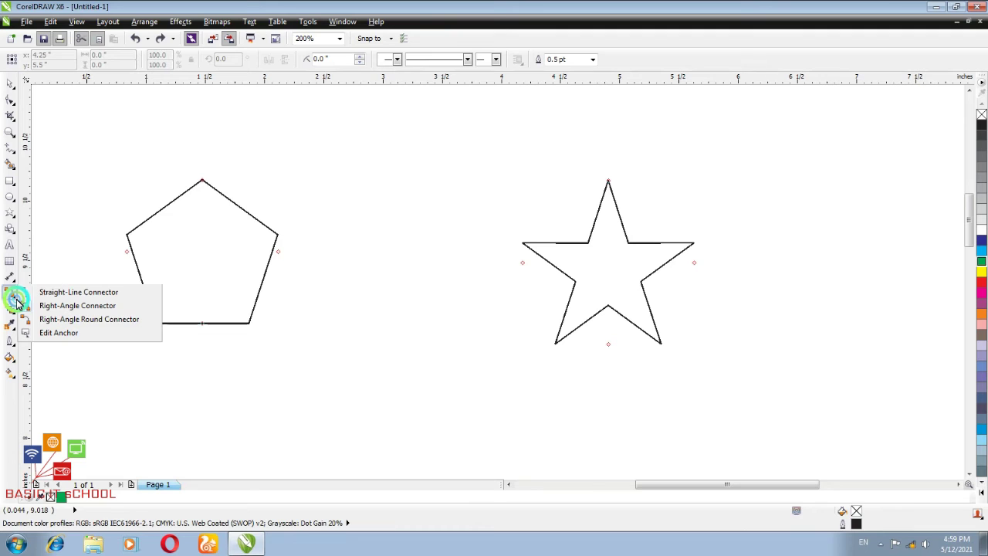
left_click(12, 307)
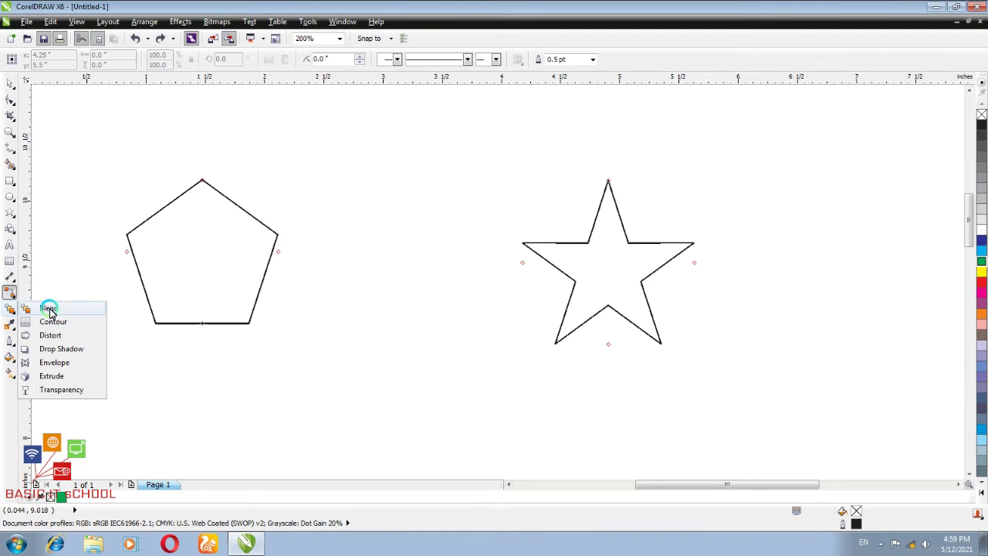
left_click(10, 293)
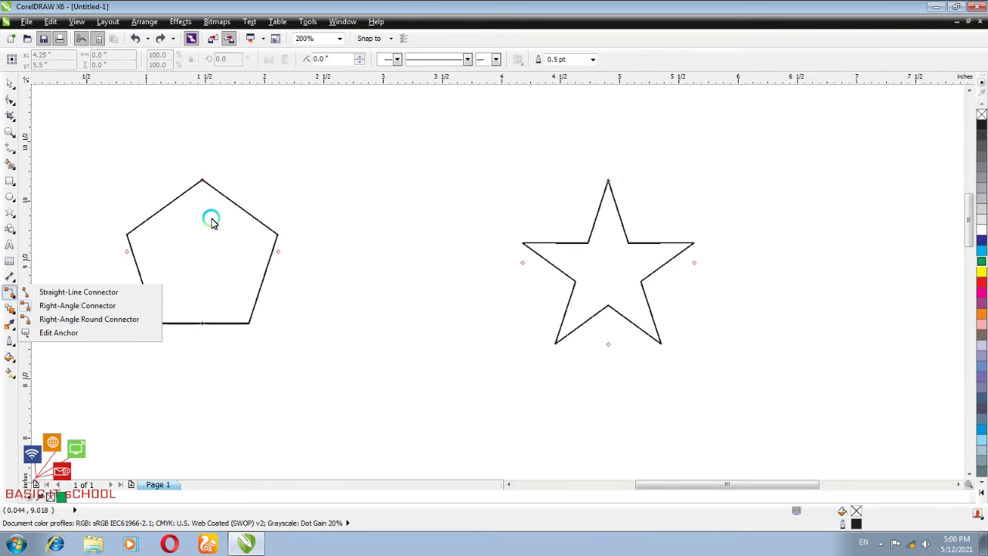
left_click(136, 318)
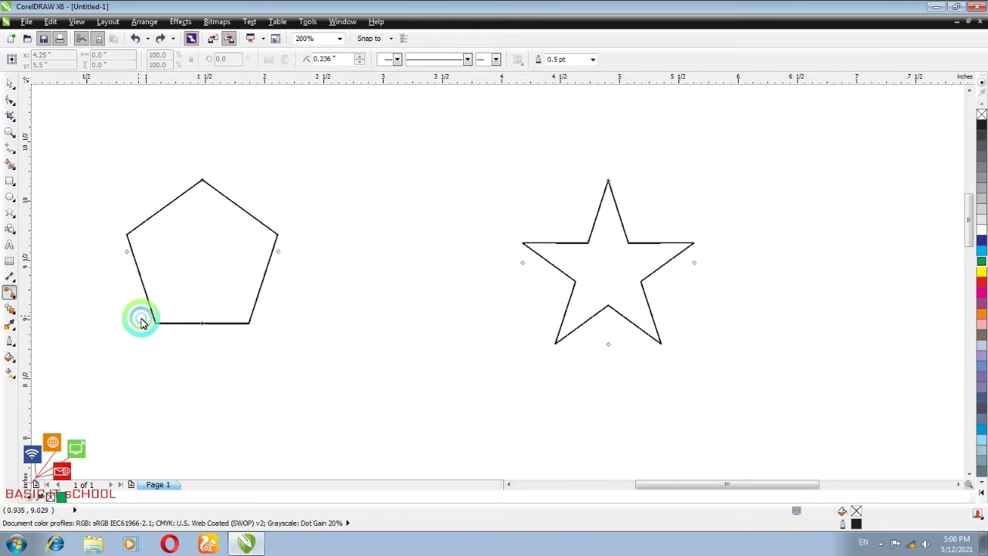
left_click(337, 59)
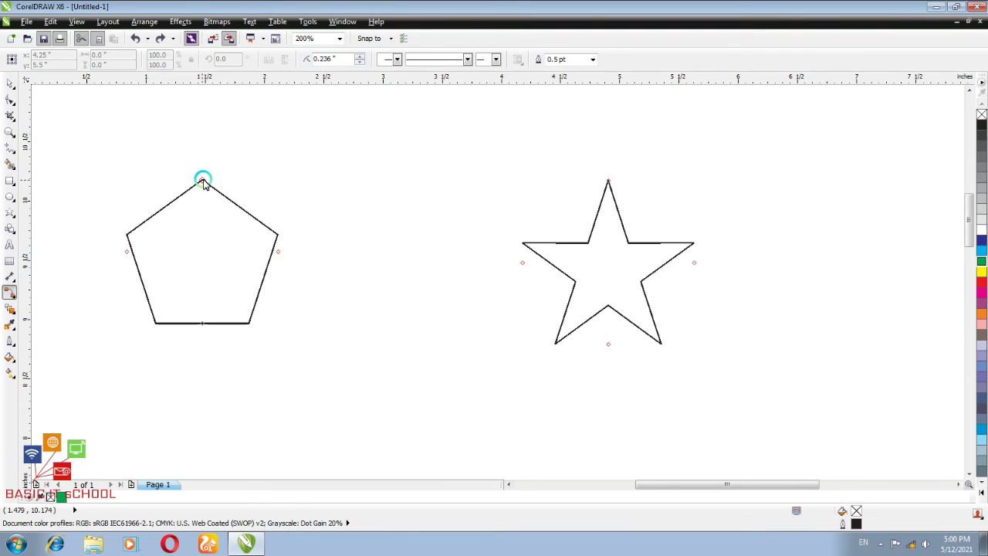
mouse_move(205, 182)
left_mouse_down()
mouse_move(209, 159)
mouse_move(265, 142)
mouse_move(441, 129)
mouse_move(689, 156)
mouse_move(728, 234)
mouse_move(698, 264)
left_mouse_up()
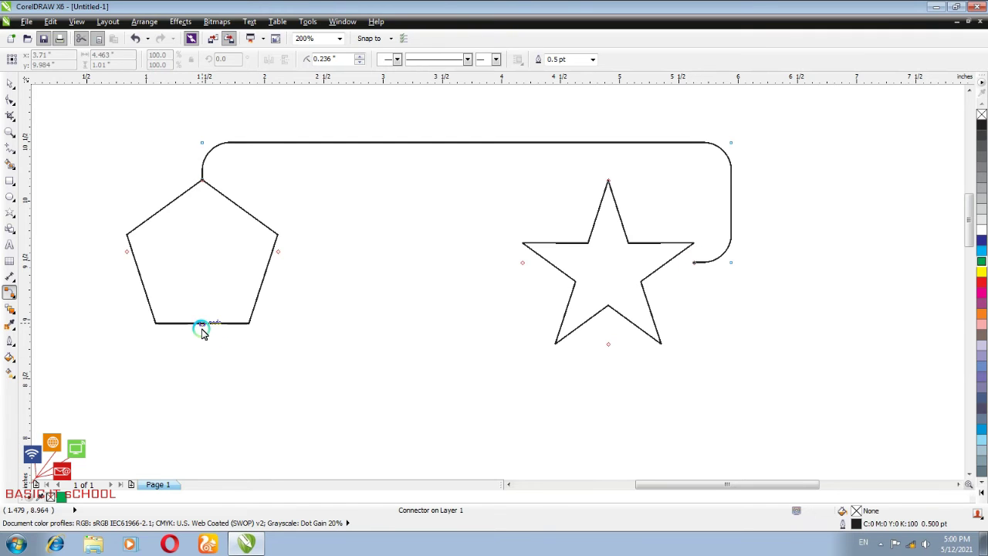
left_click_drag(201, 325, 522, 263)
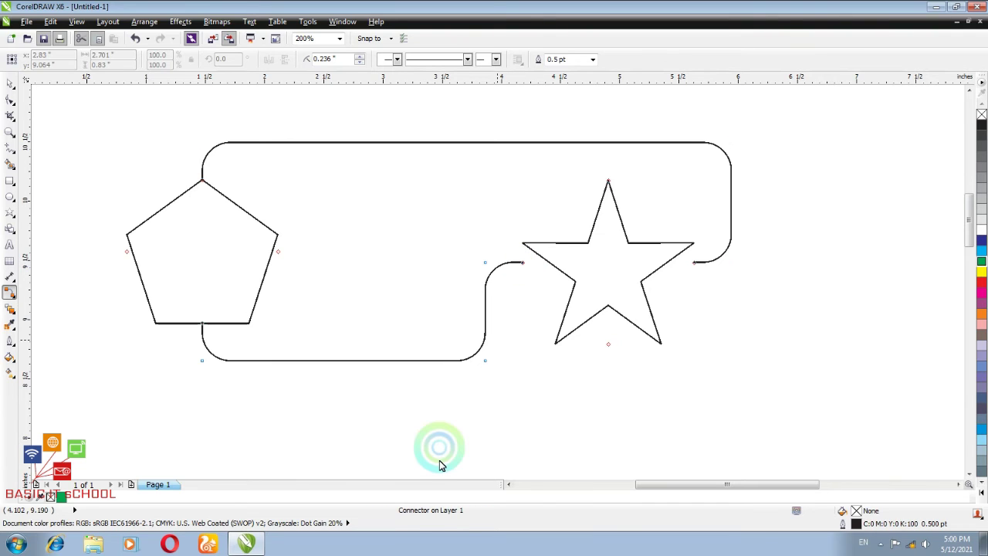
left_click(405, 452)
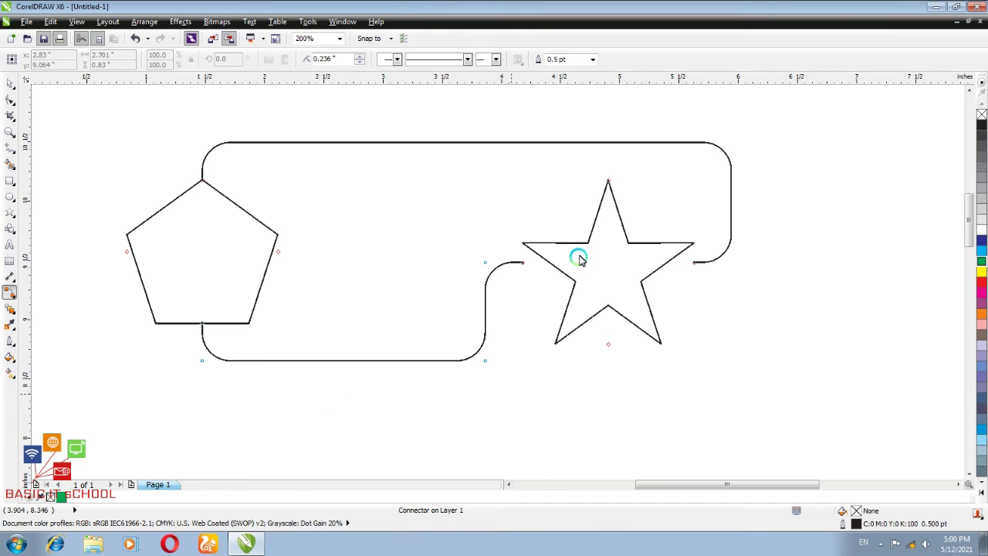
left_click(26, 102)
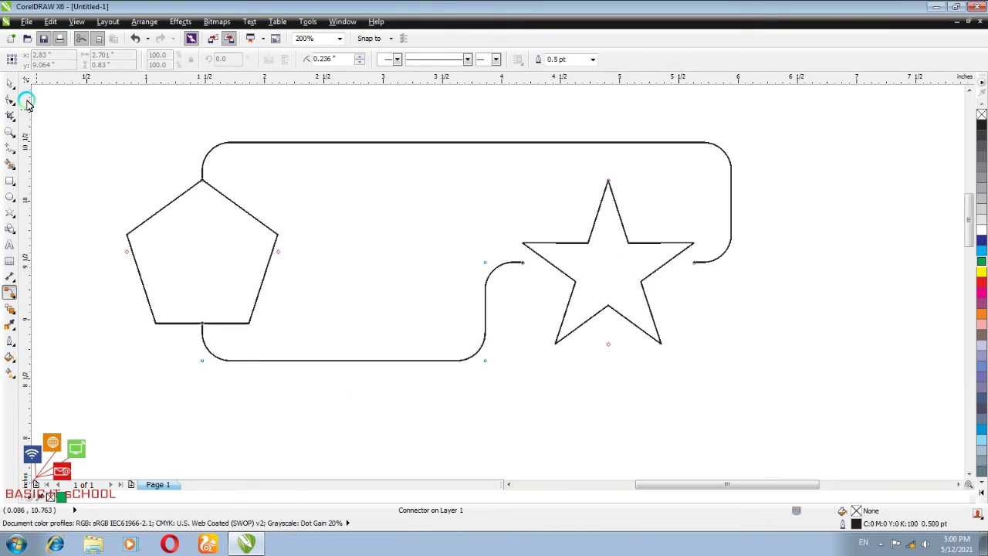
Step: Move the star around with its connectors attached, and leave its centre at about x 4.904, y 9.286 inches
left_click(592, 268)
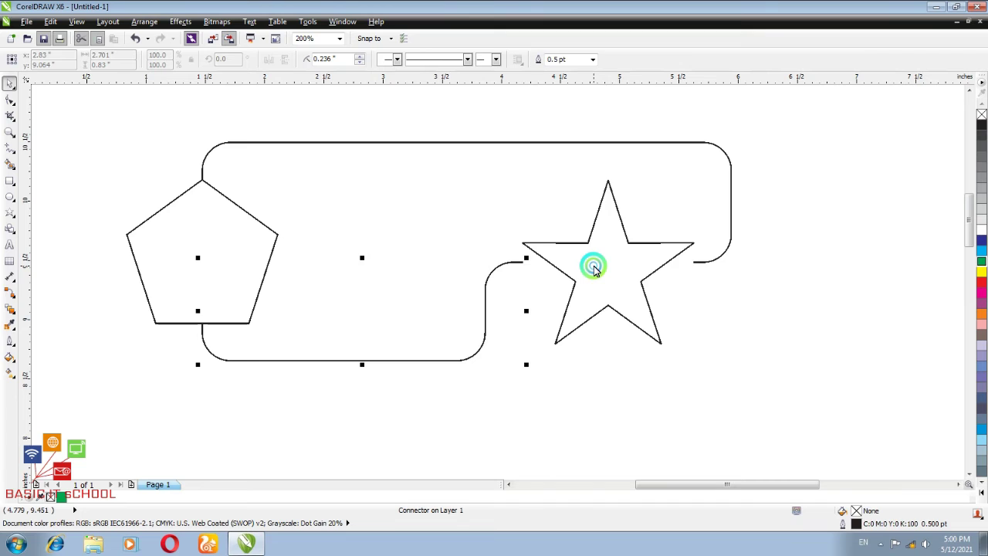
left_click_drag(592, 268, 599, 335)
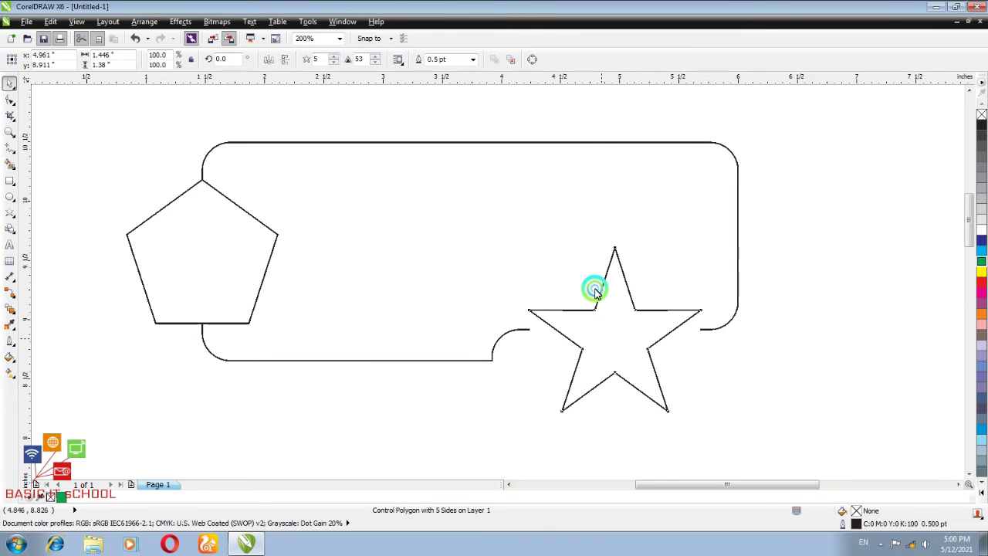
mouse_move(595, 290)
left_mouse_down()
mouse_move(579, 218)
mouse_move(596, 300)
left_mouse_up()
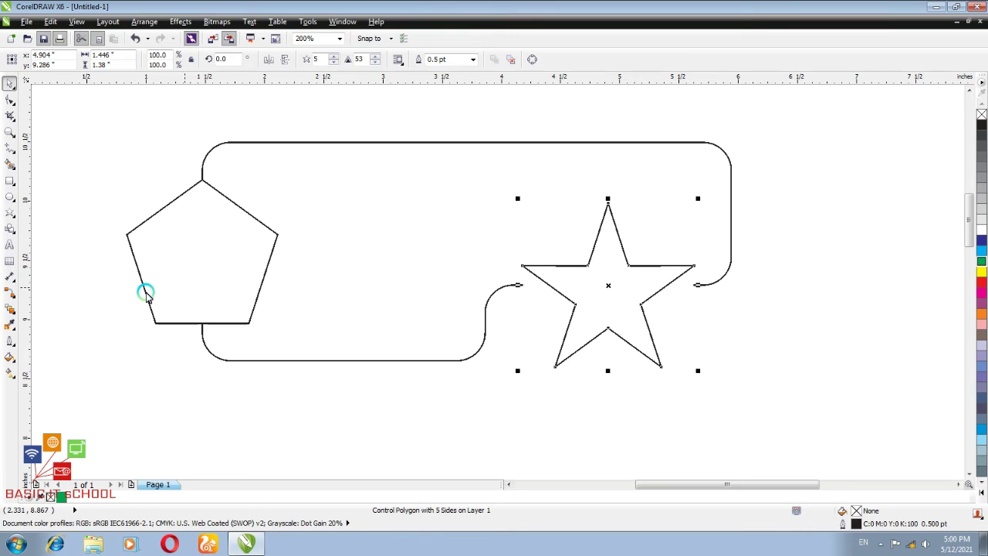
left_click(10, 294)
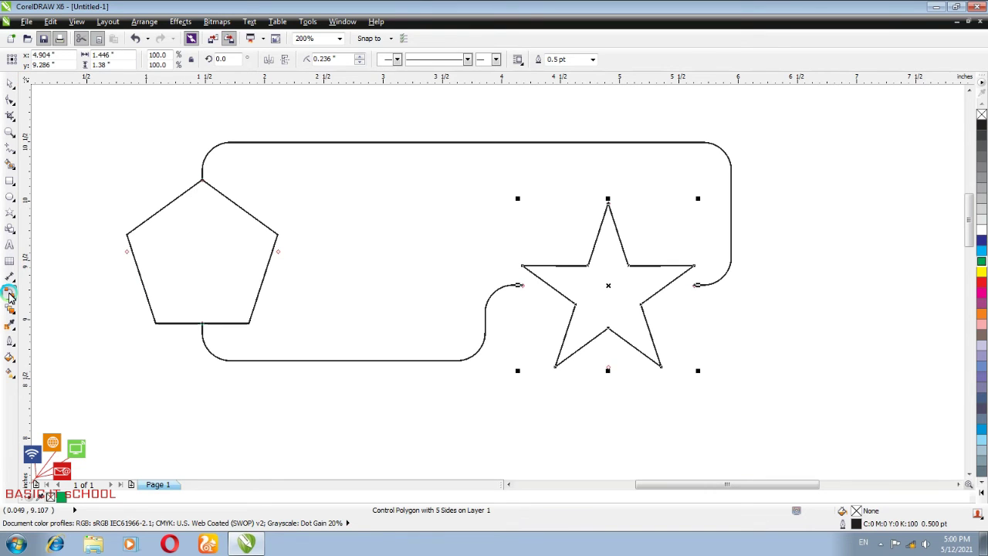
left_click(358, 59)
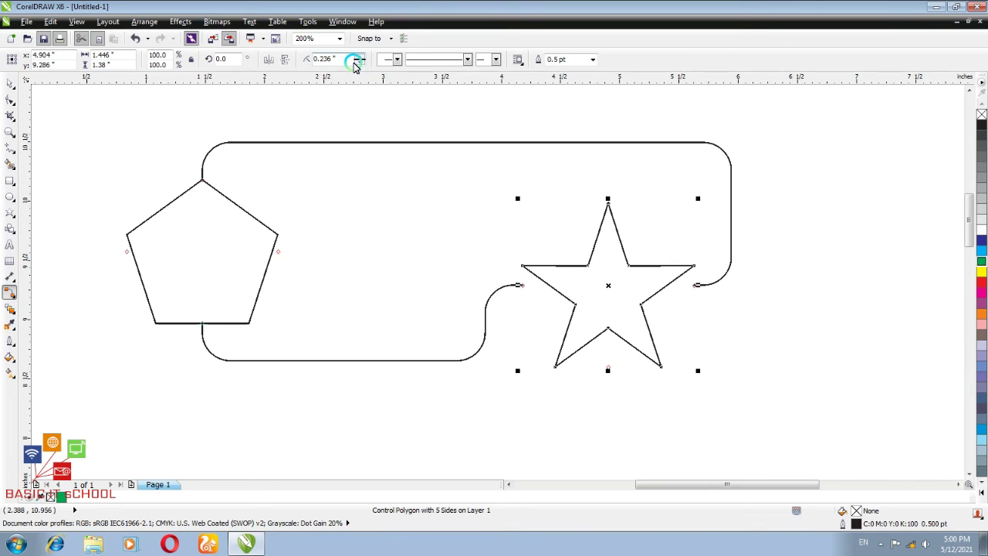
left_click(139, 65)
left_click(257, 100)
left_click(330, 106)
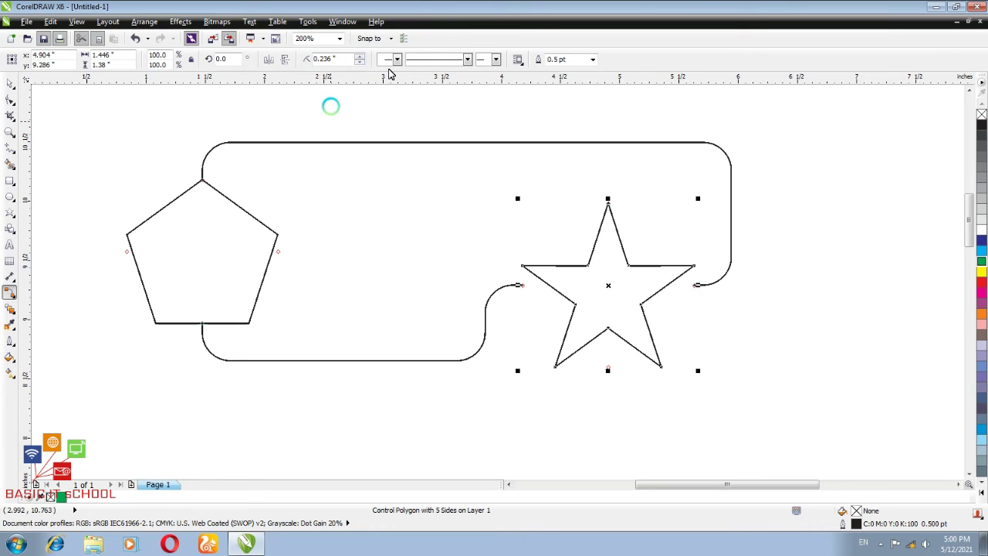
left_click(52, 263)
left_click(67, 250)
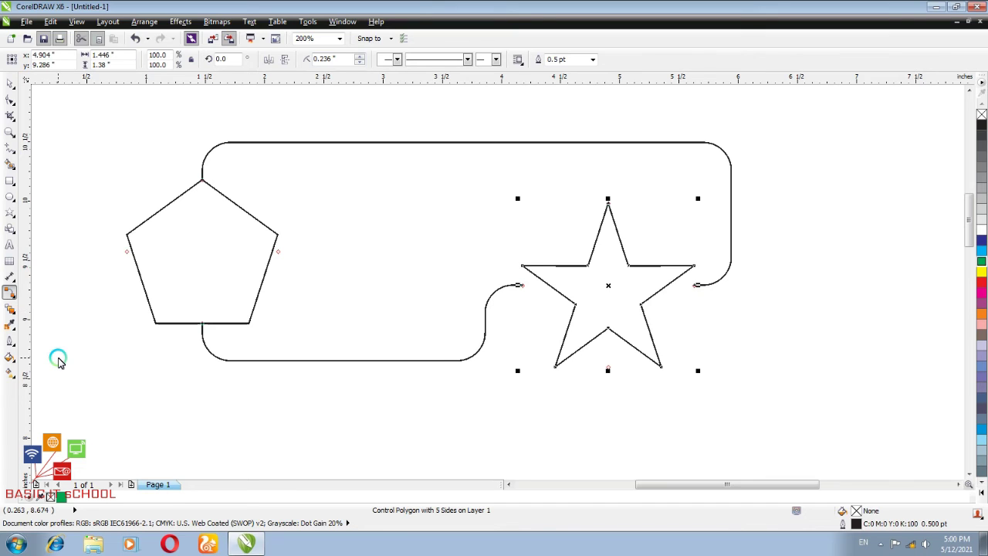
left_click(14, 297)
left_click(13, 311)
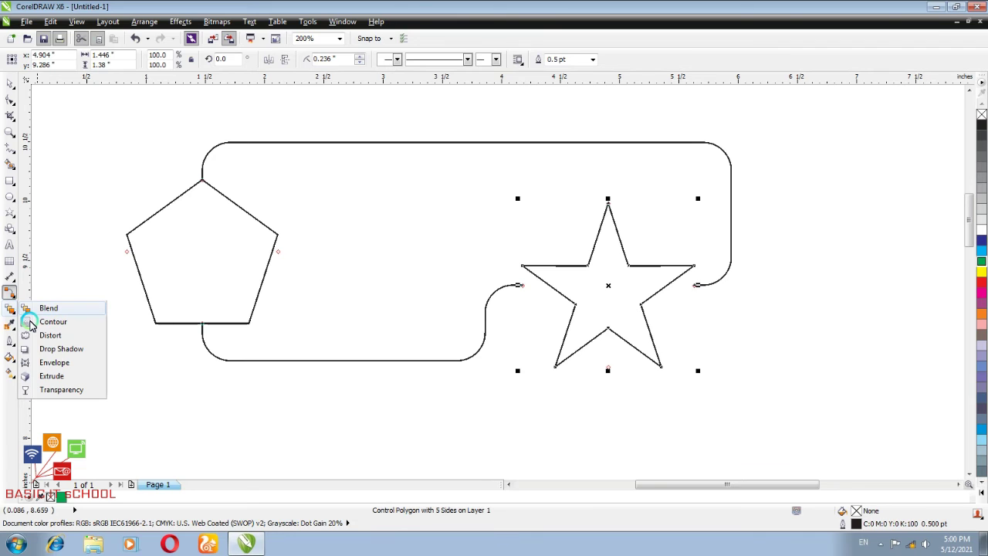
Step: With the Edit Anchor tool, add an anchor on the pentagon's upper-right edge and move the lower connector's end onto the star's lower-left leg
left_click(9, 291)
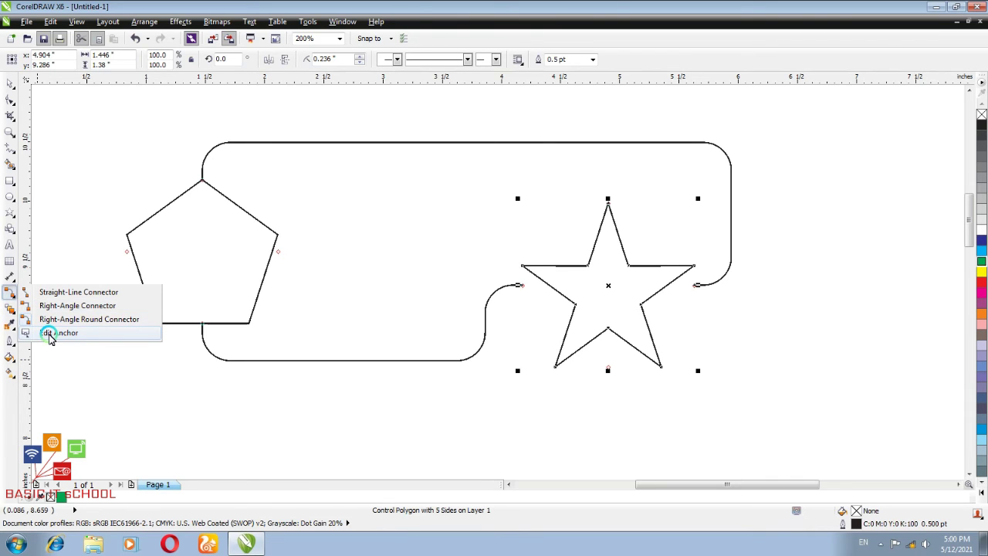
left_click(49, 333)
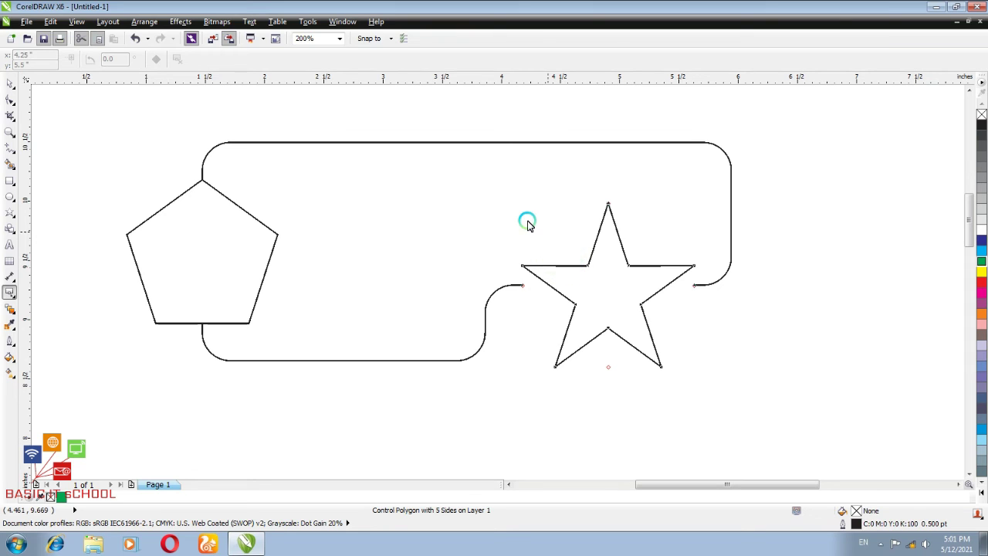
left_click(241, 206)
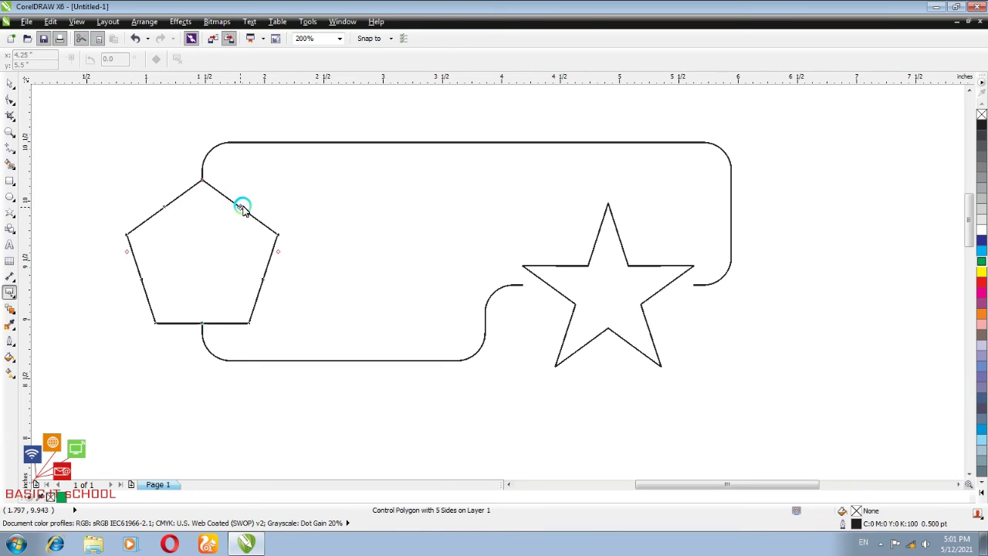
left_click(559, 266)
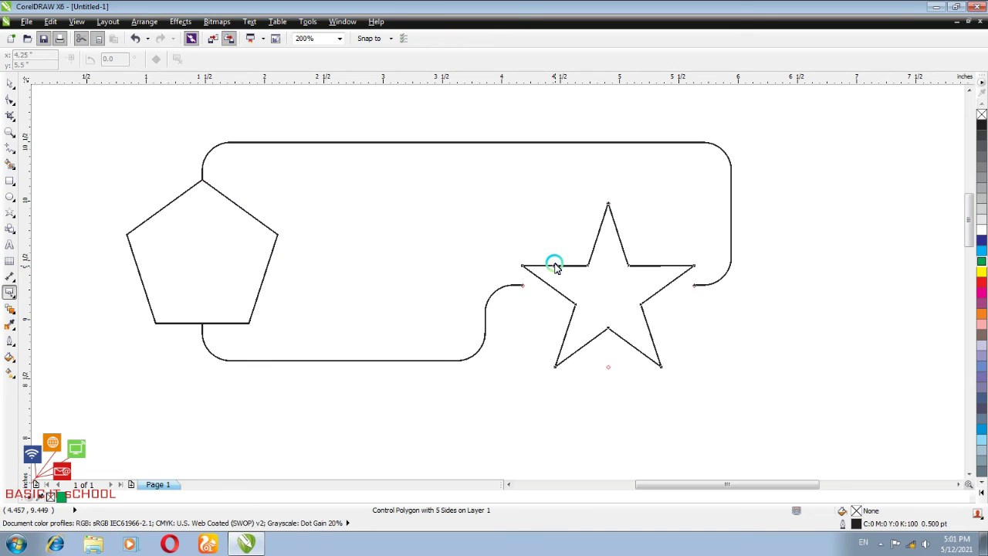
left_click_drag(556, 263, 258, 211)
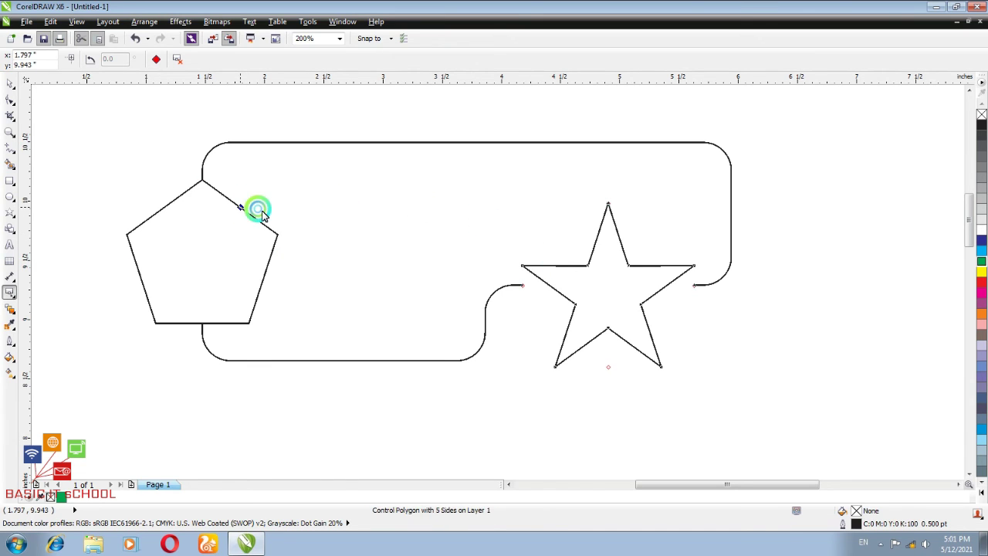
Step: Add an anchor on the outer edge of the star's lower-right leg and move the upper connector's end to it
left_click(648, 335)
left_click(677, 324)
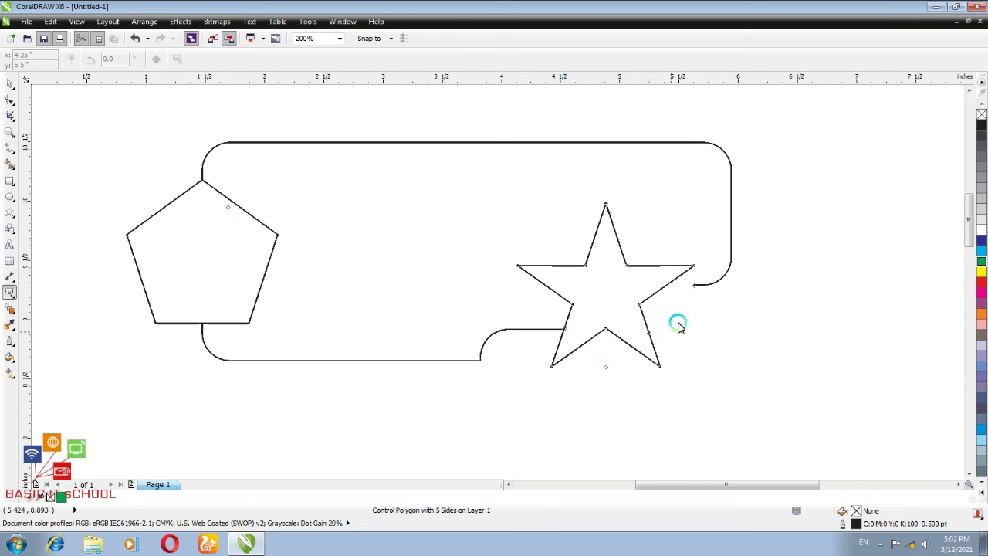
left_click_drag(695, 285, 650, 334)
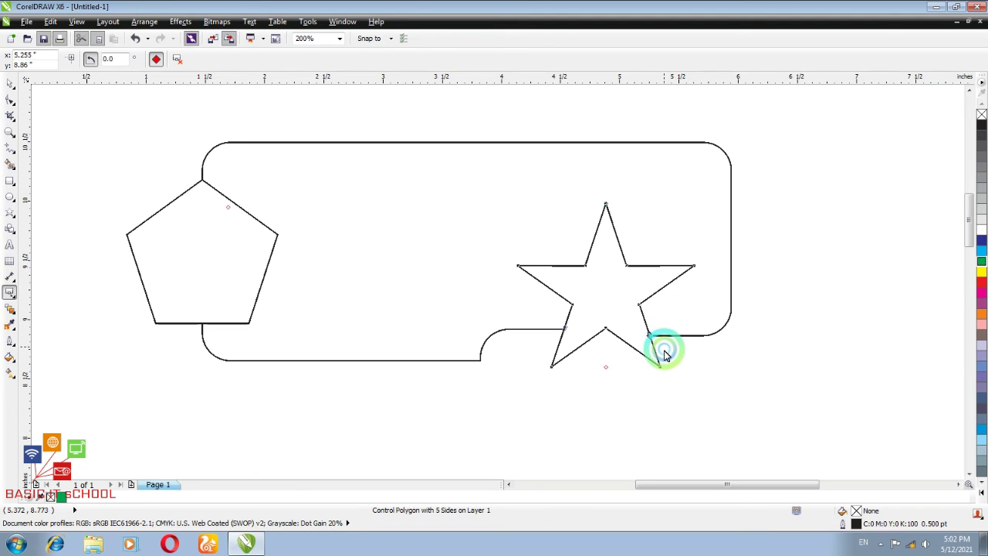
Step: Add an anchor on the right edge of the star's top point and move the upper connector's end there
left_click(616, 232)
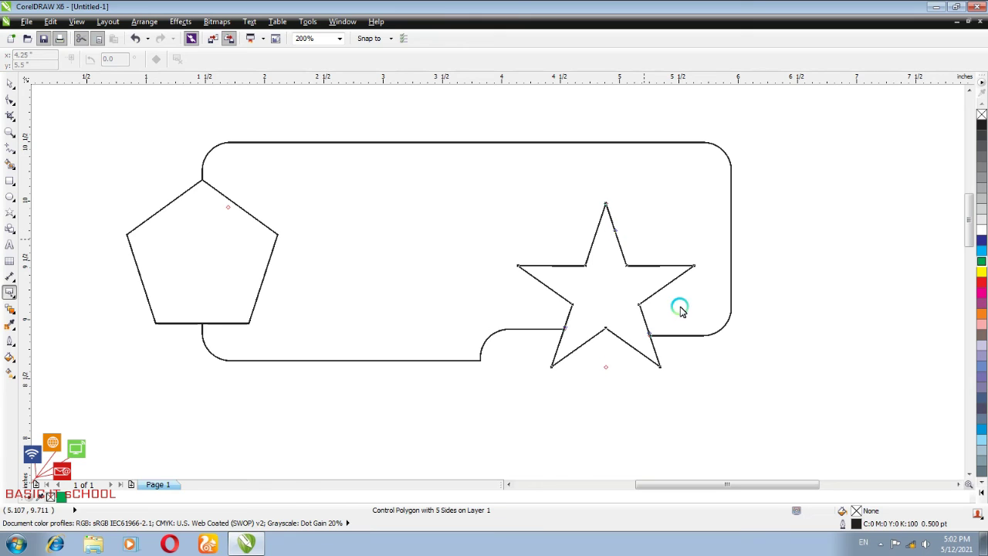
left_click(649, 331)
left_click_drag(648, 330, 614, 229)
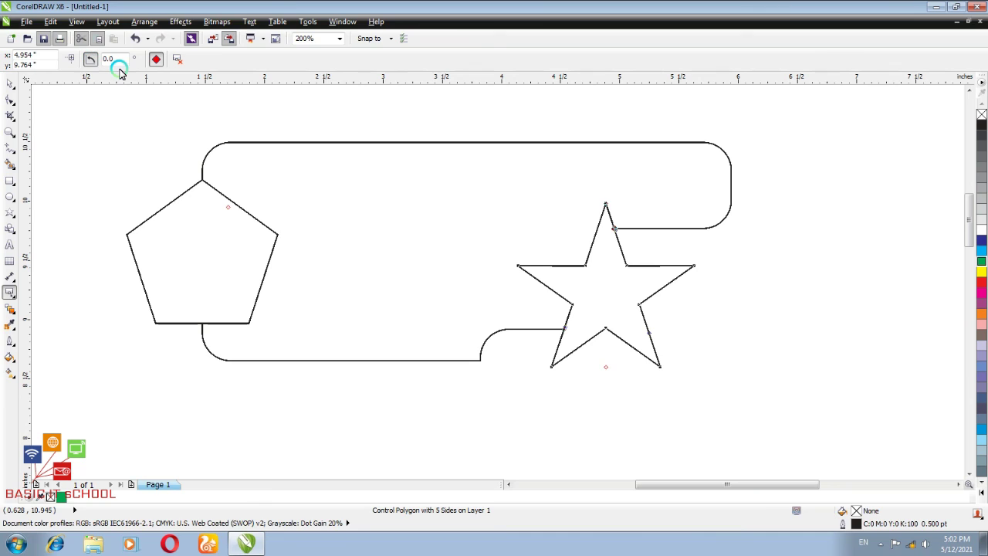
Step: Try setting the direction of the anchor on the star's top point to 100 degrees, and undo that change
left_click(92, 61)
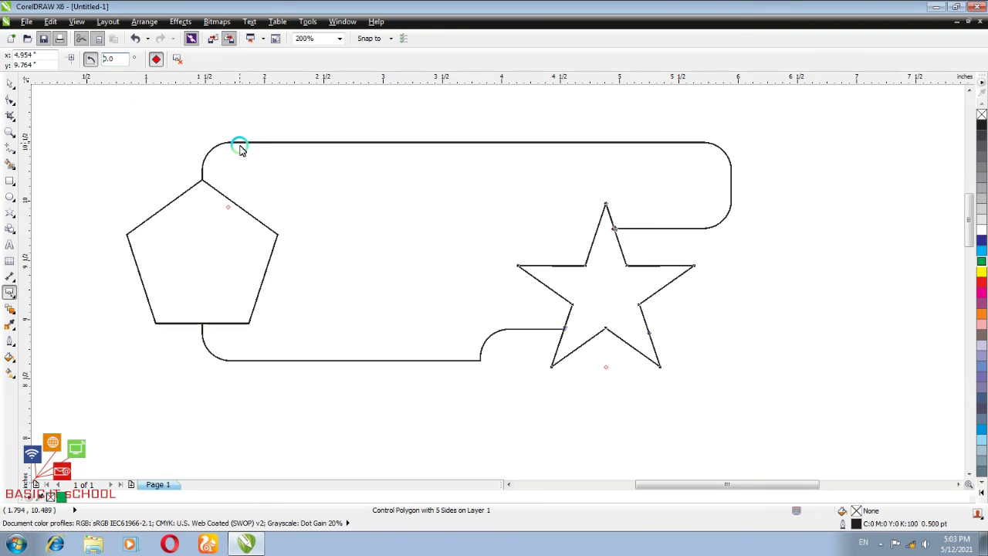
type("1")
left_click(109, 62)
key("Return")
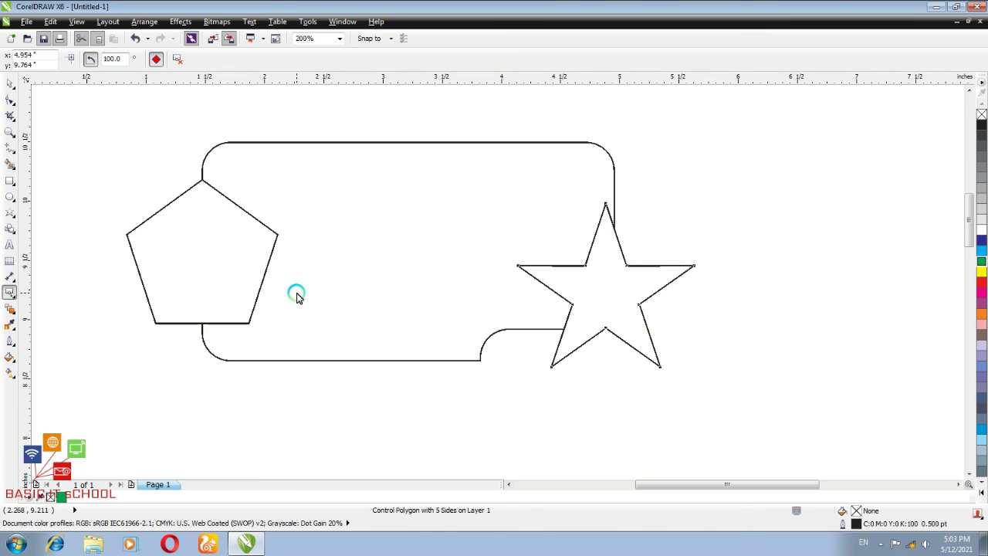
key("ctrl+z")
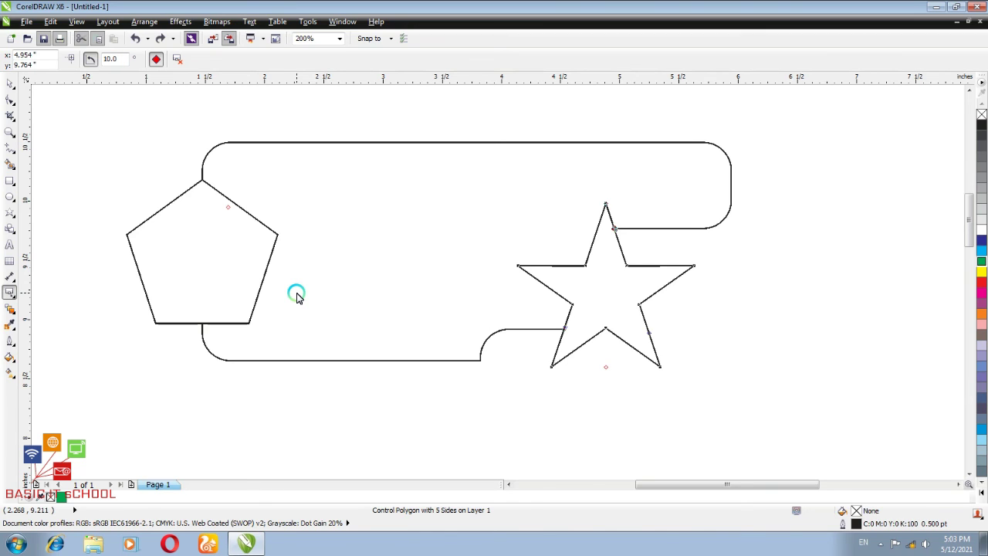